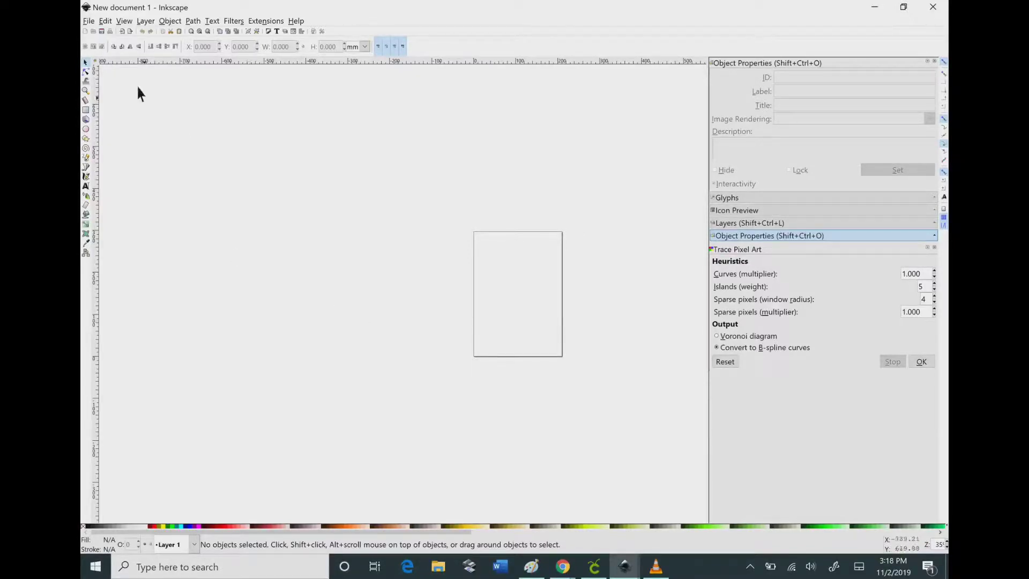
# Step: Start a new text object on the canvas in the Super Mario 256 font at size 30
pyautogui.click(86, 187)
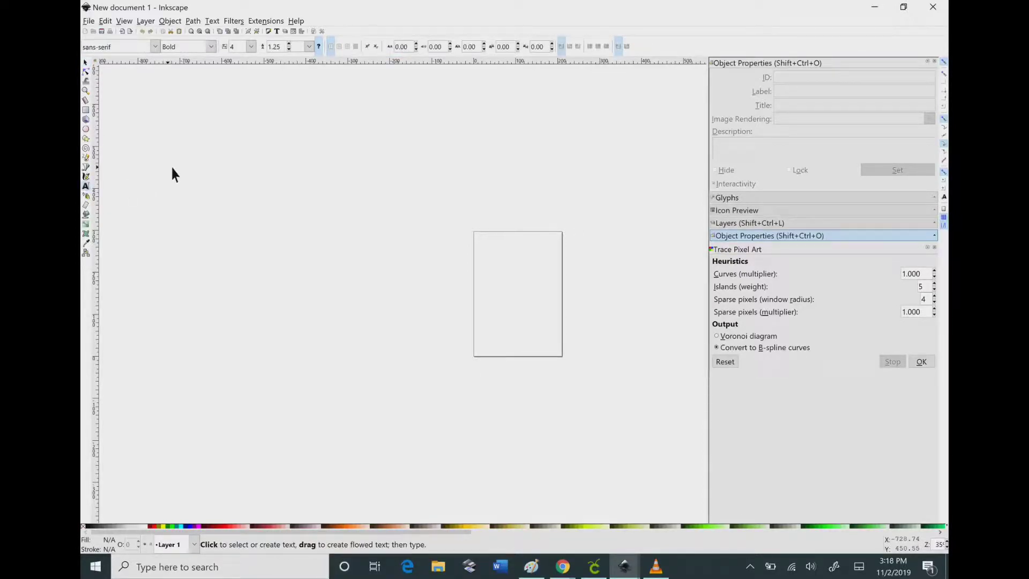
pyautogui.click(155, 48)
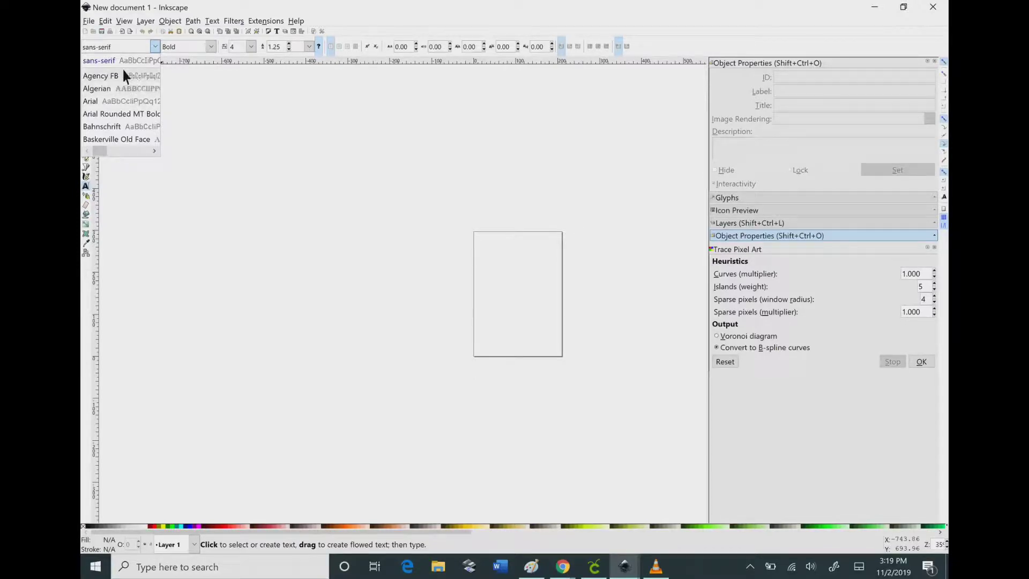
pyautogui.click(131, 46)
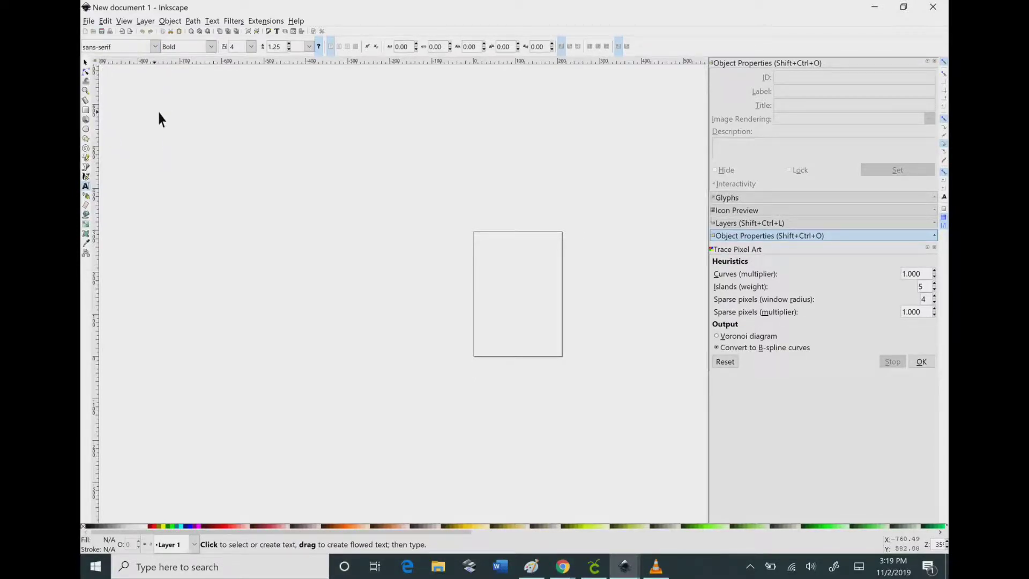
pyautogui.moveTo(154, 134); pyautogui.dragTo(210, 170)
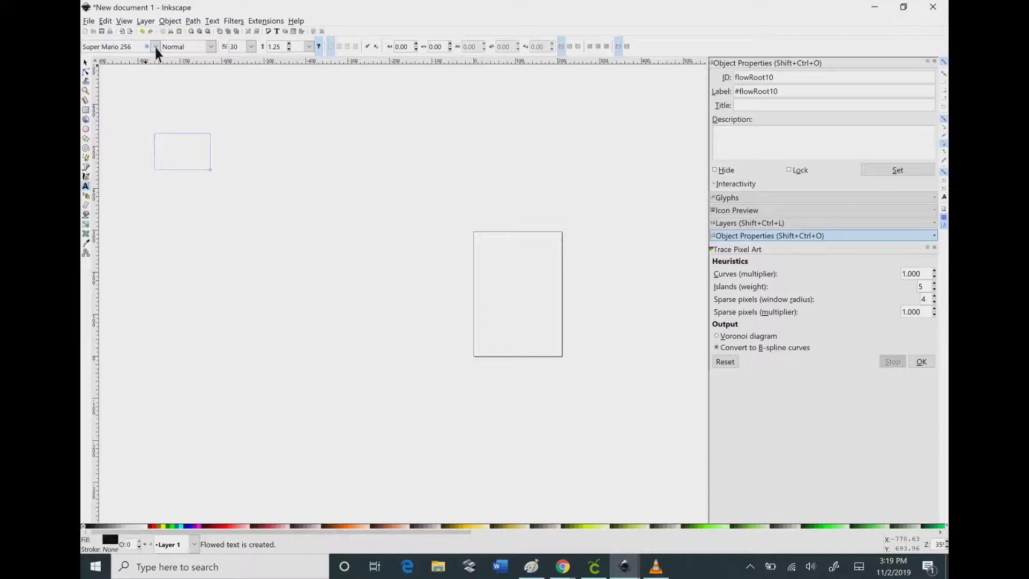
pyautogui.click(155, 47)
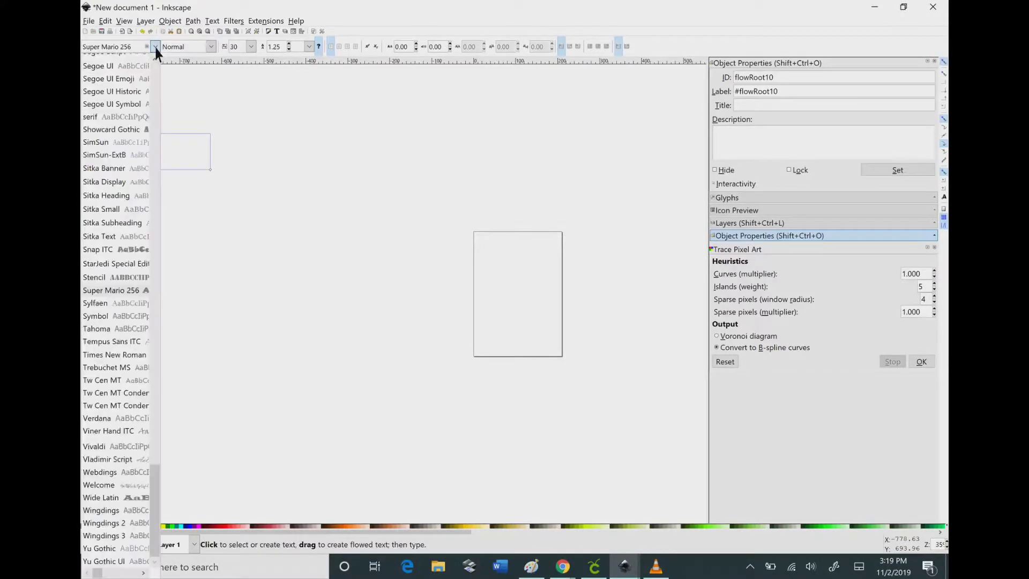
pyautogui.click(136, 289)
pyautogui.click(168, 141)
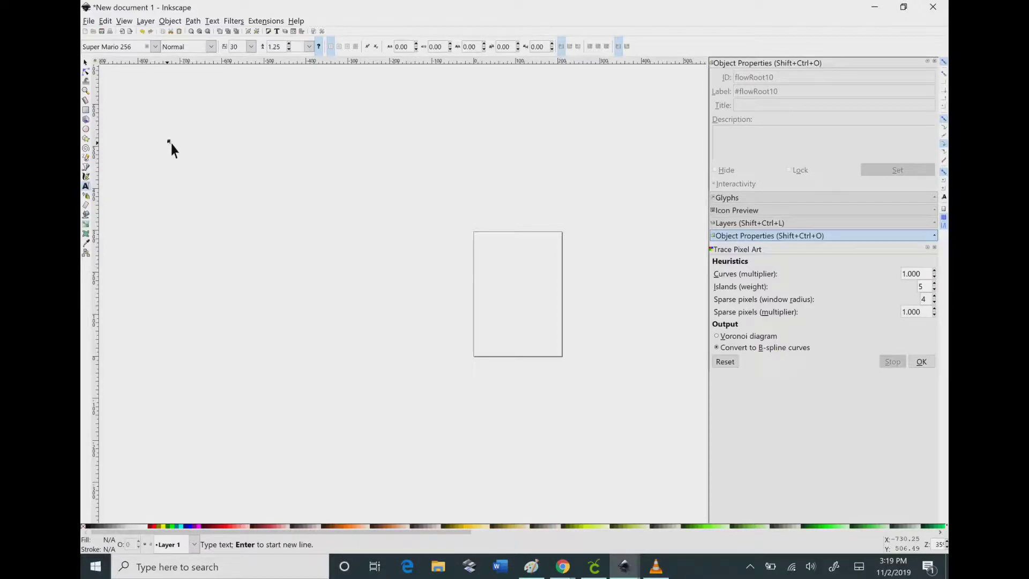
# Step: Type the name NOAH in Super Mario 256 and zoom in on the lettering
pyautogui.write('Mar')
pyautogui.write('H')
pyautogui.scroll(4, 182, 152)
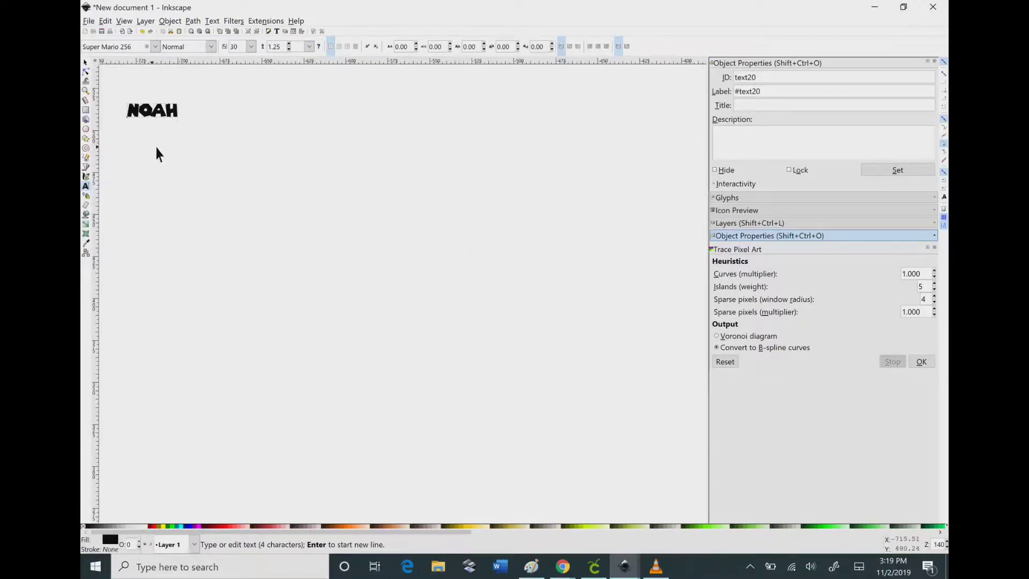
pyautogui.scroll(1, 156, 149)
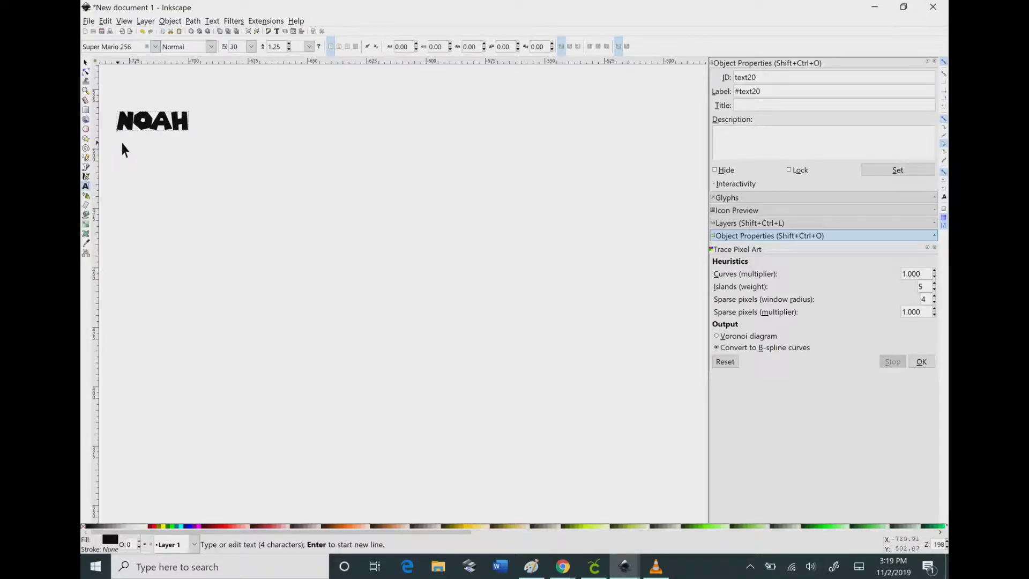
pyautogui.scroll(3, 122, 144)
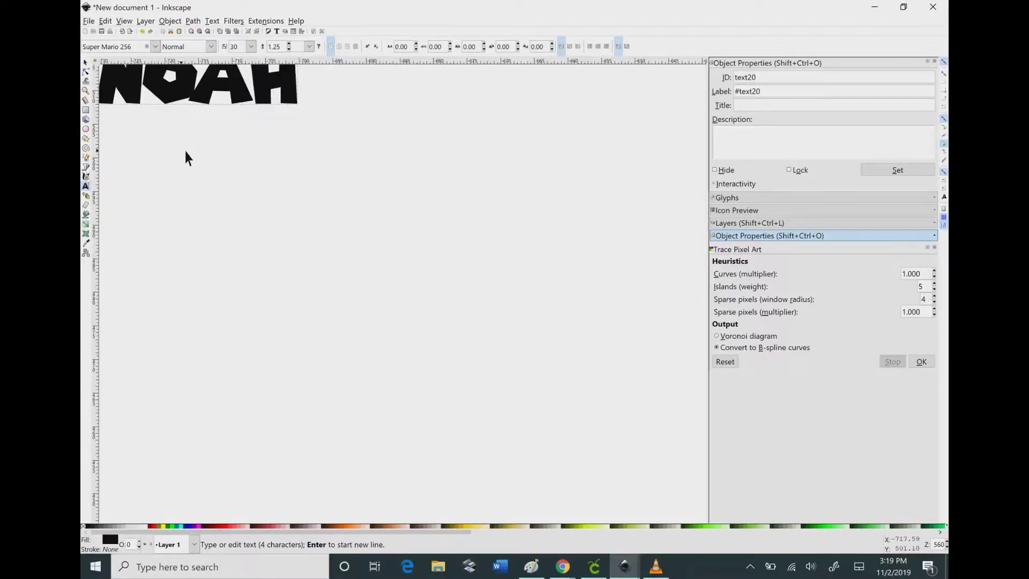
pyautogui.scroll(3, 177, 141)
pyautogui.moveTo(182, 217); pyautogui.dragTo(198, 193)
pyautogui.scroll(2, 197, 191)
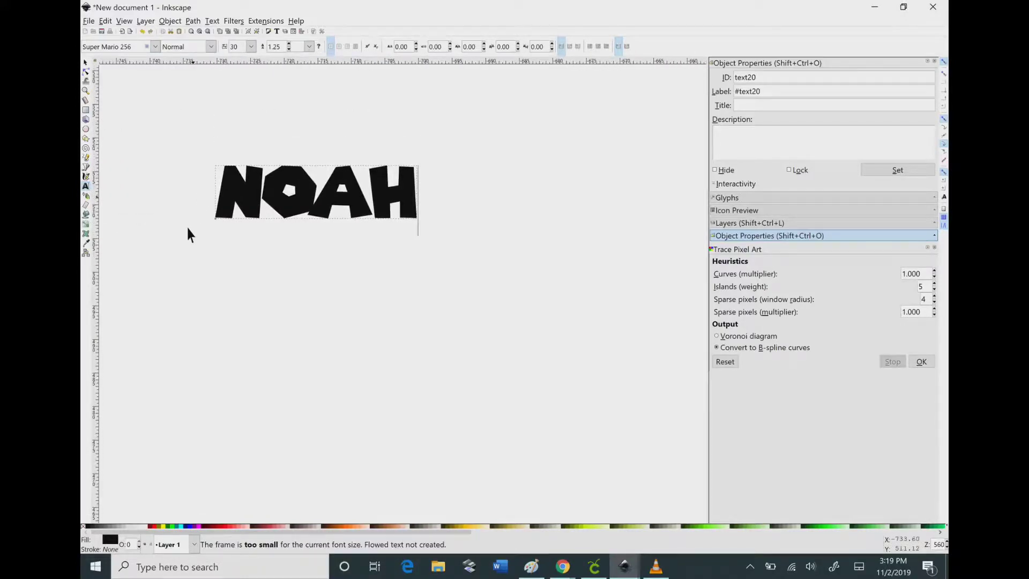
pyautogui.scroll(1, 223, 229)
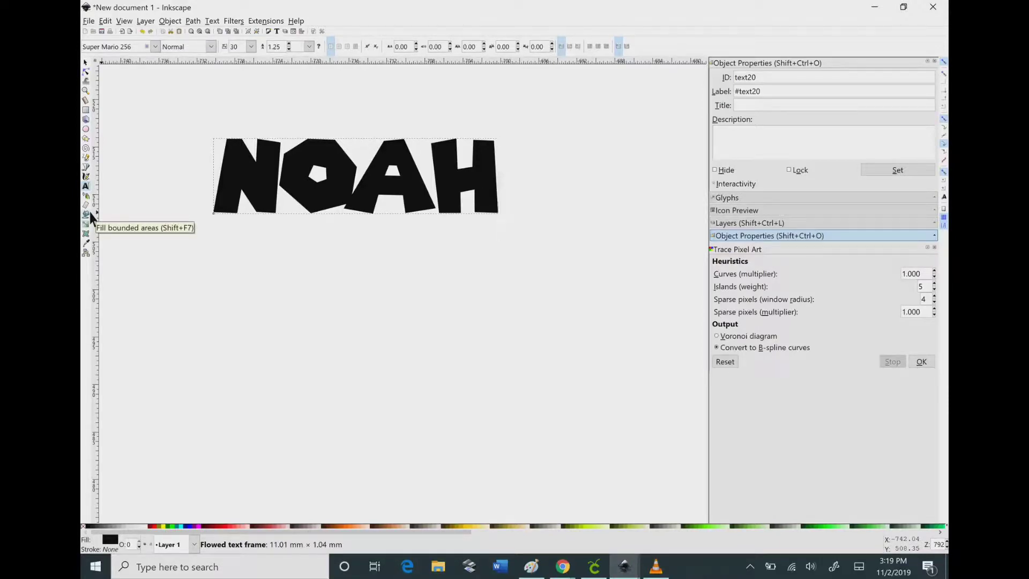
# Step: Set the Paint Bucket tool's Grow/shrink amount to 9 pt
pyautogui.click(87, 214)
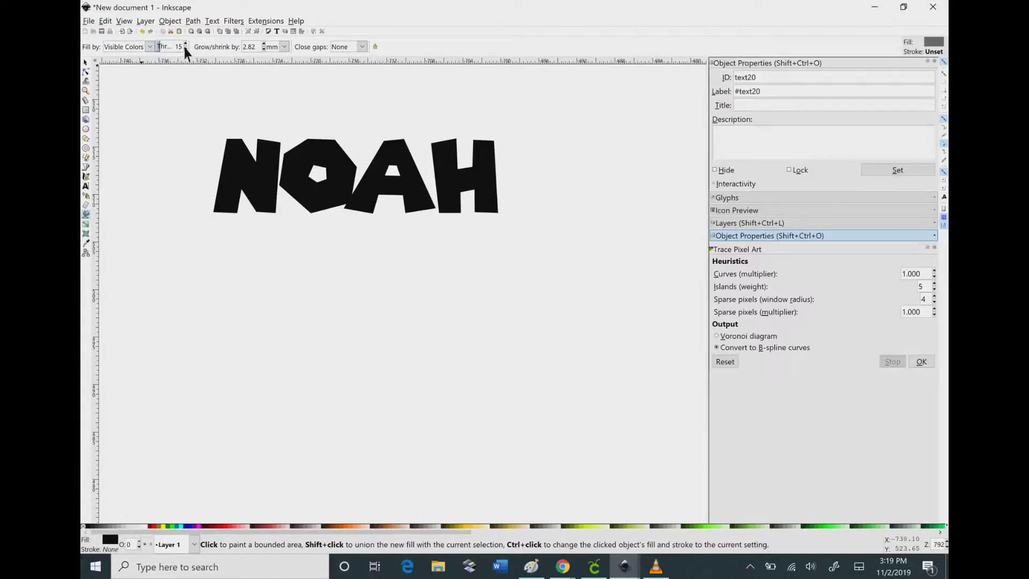
pyautogui.click(284, 47)
pyautogui.click(278, 85)
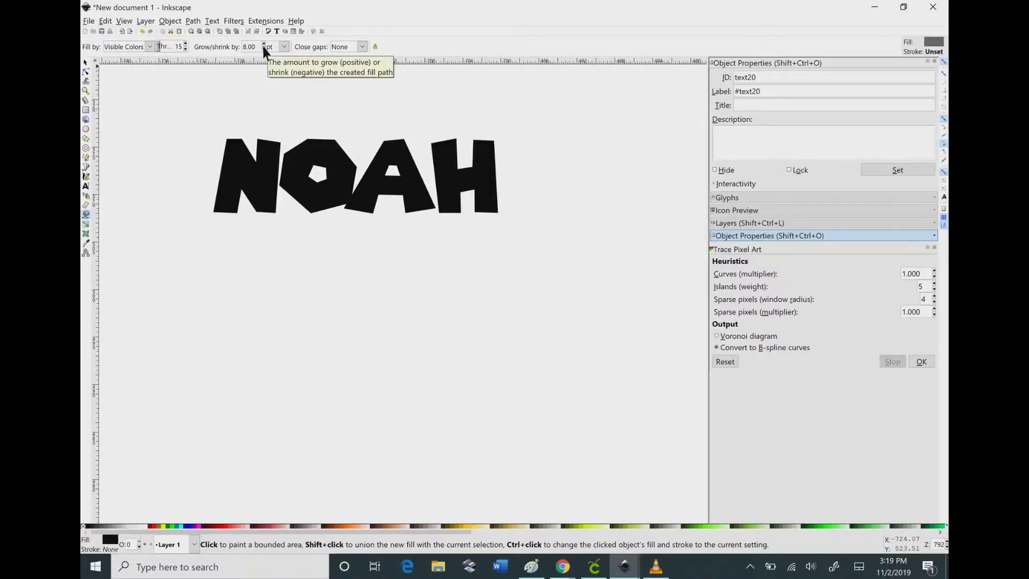
pyautogui.doubleClick(244, 47)
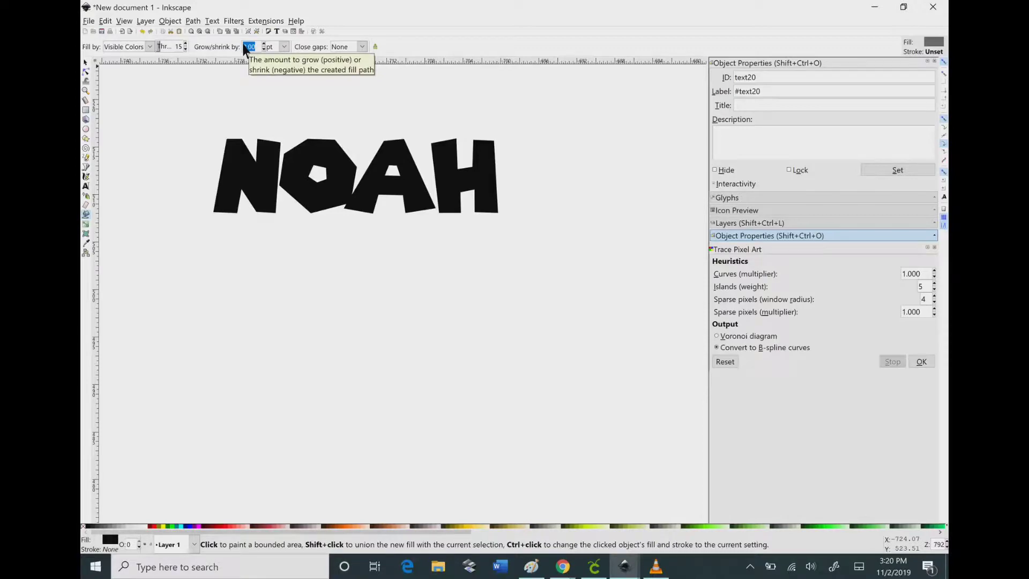
pyautogui.press('BackSpace')
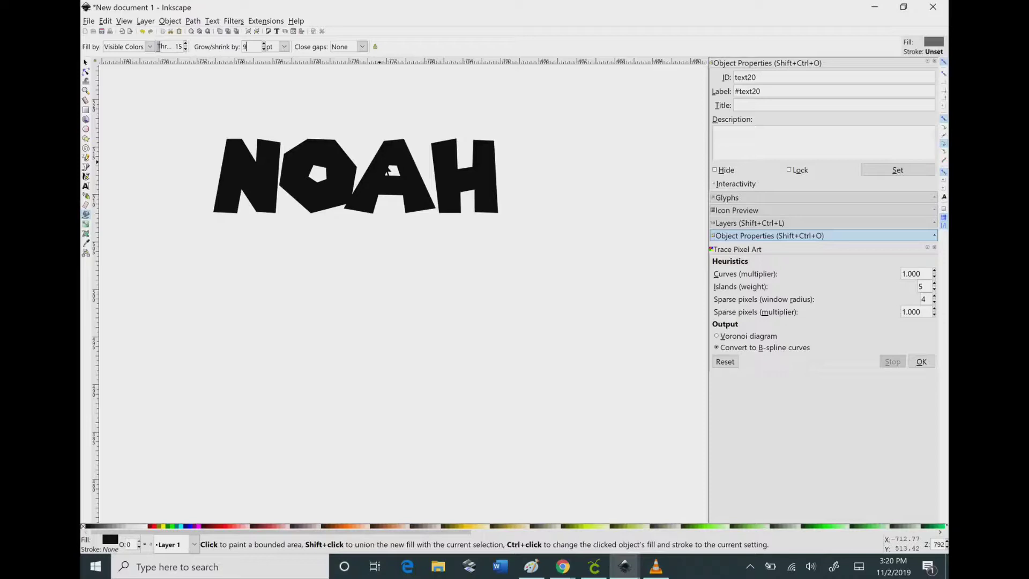
# Step: Paint-bucket fill all four NOAH letters plus the O and A holes into one grey shape
pyautogui.click(387, 171)
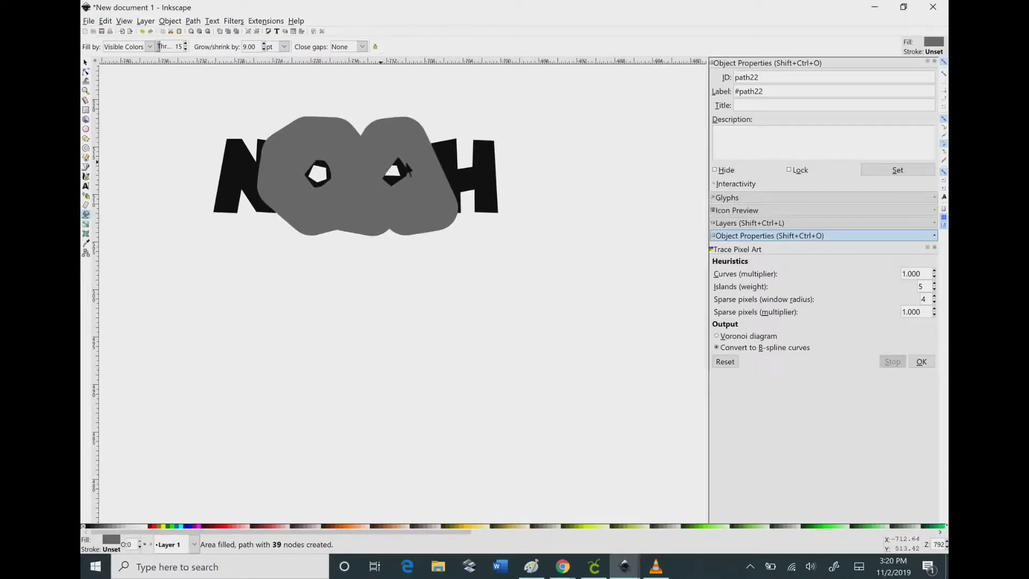
pyautogui.keyDown('shift'); pyautogui.click(485, 162); pyautogui.keyUp('shift')
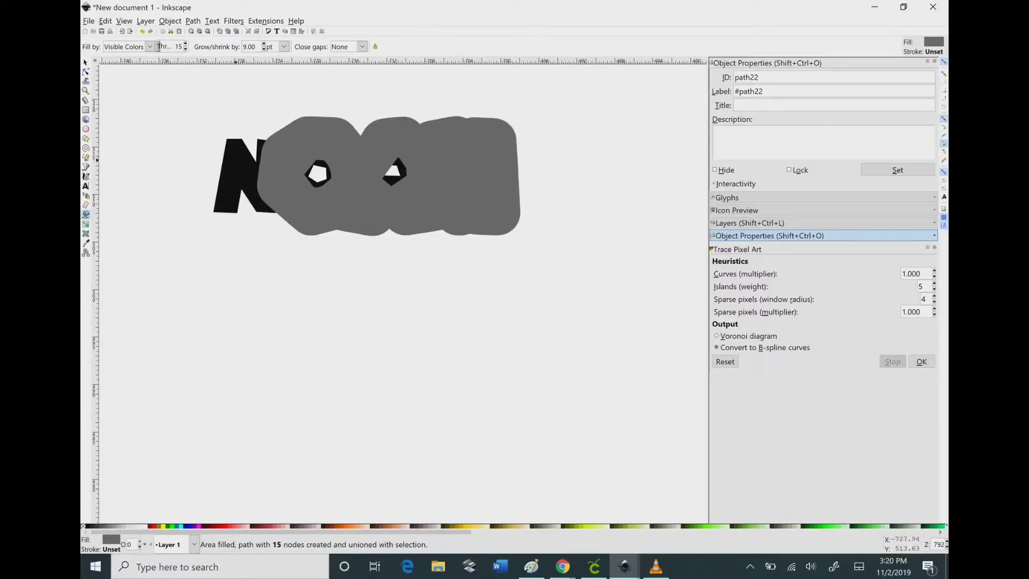
pyautogui.keyDown('shift'); pyautogui.click(239, 159); pyautogui.keyUp('shift')
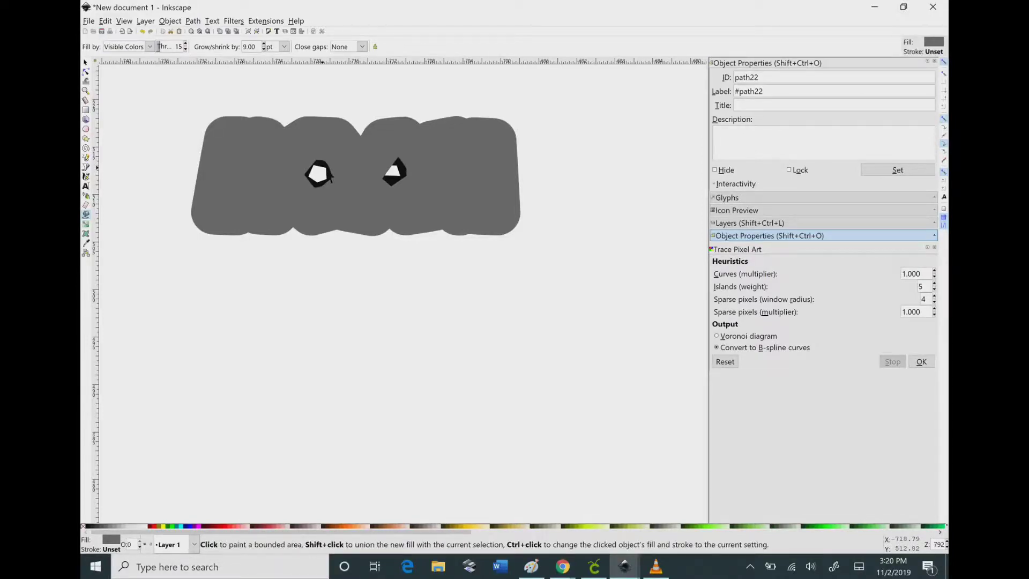
pyautogui.keyDown('shift'); pyautogui.click(326, 170); pyautogui.keyUp('shift')
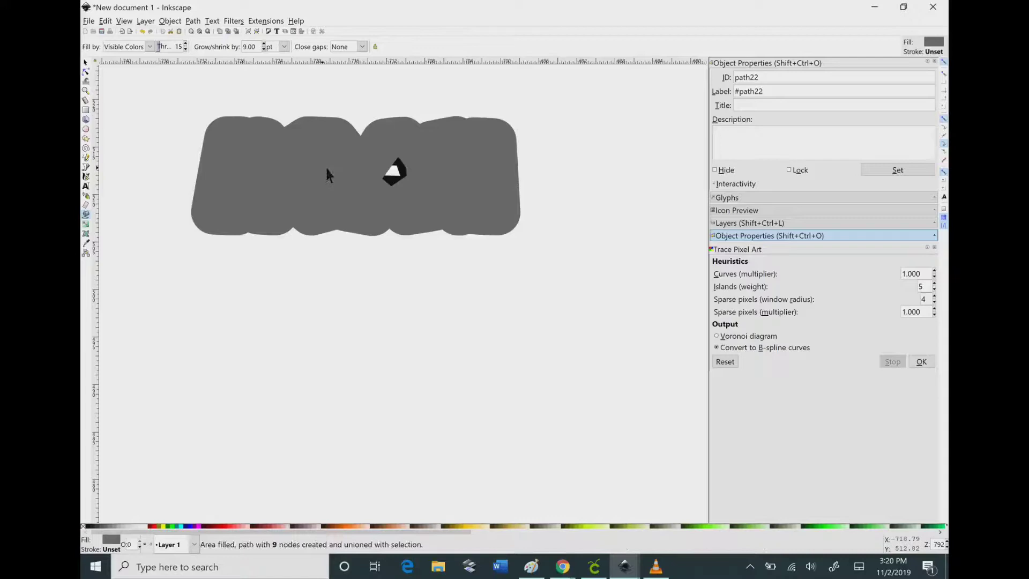
pyautogui.keyDown('shift'); pyautogui.click(396, 172); pyautogui.keyUp('shift')
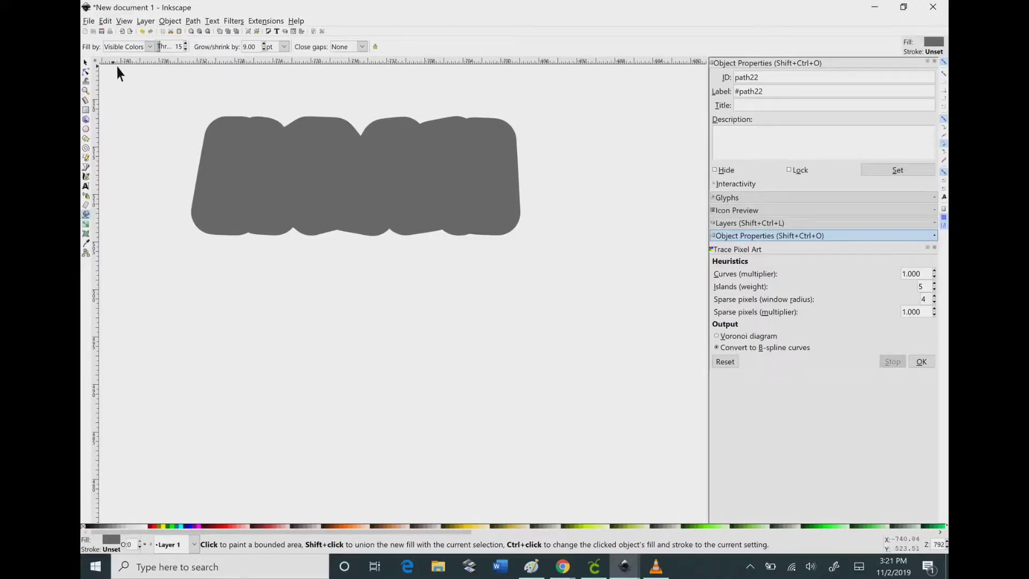
# Step: Send the grey shape to the bottom and centre the black NOAH text on it
pyautogui.click(86, 63)
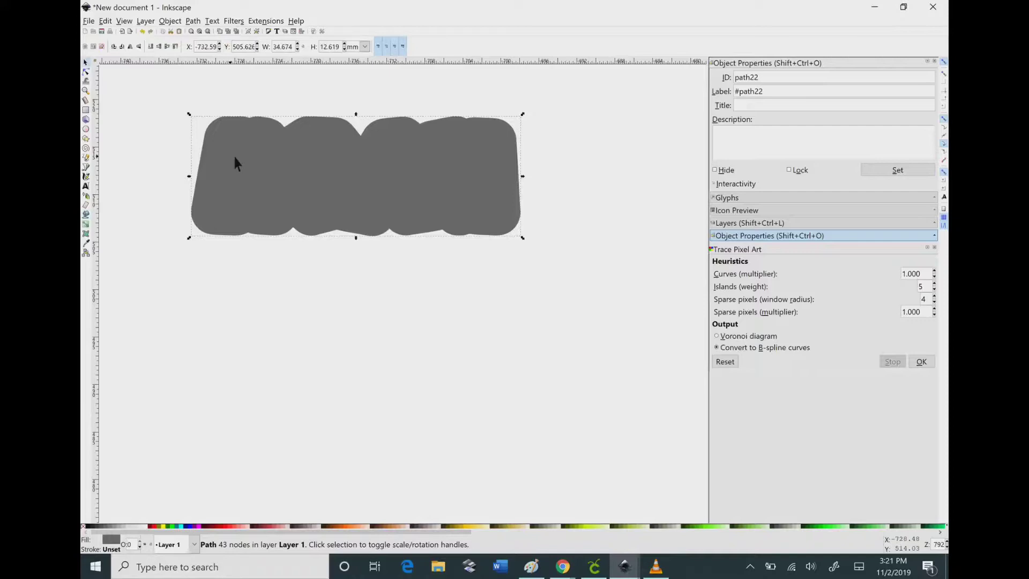
pyautogui.moveTo(233, 154); pyautogui.dragTo(220, 268)
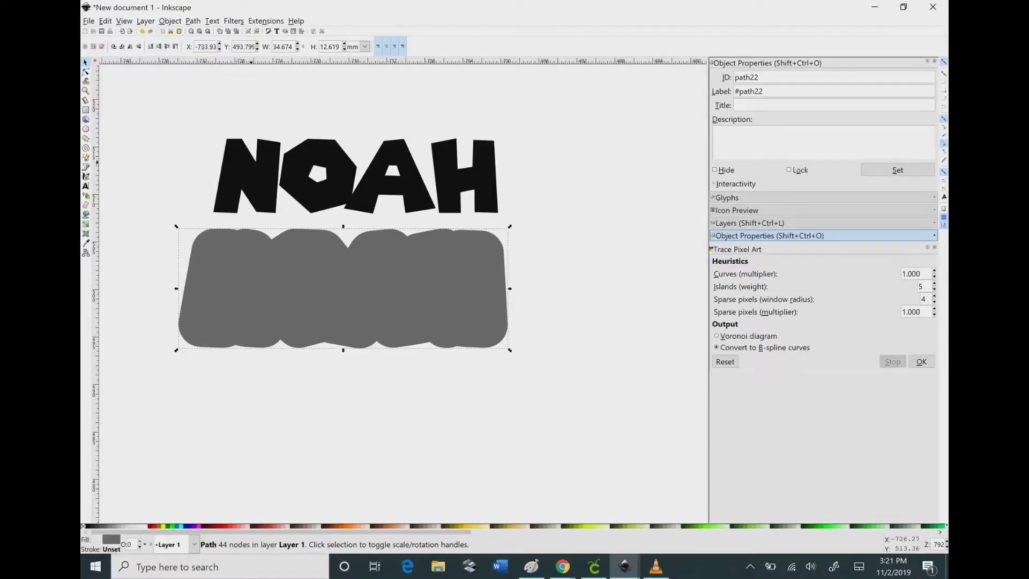
pyautogui.moveTo(258, 191); pyautogui.dragTo(245, 231)
pyautogui.click(240, 282)
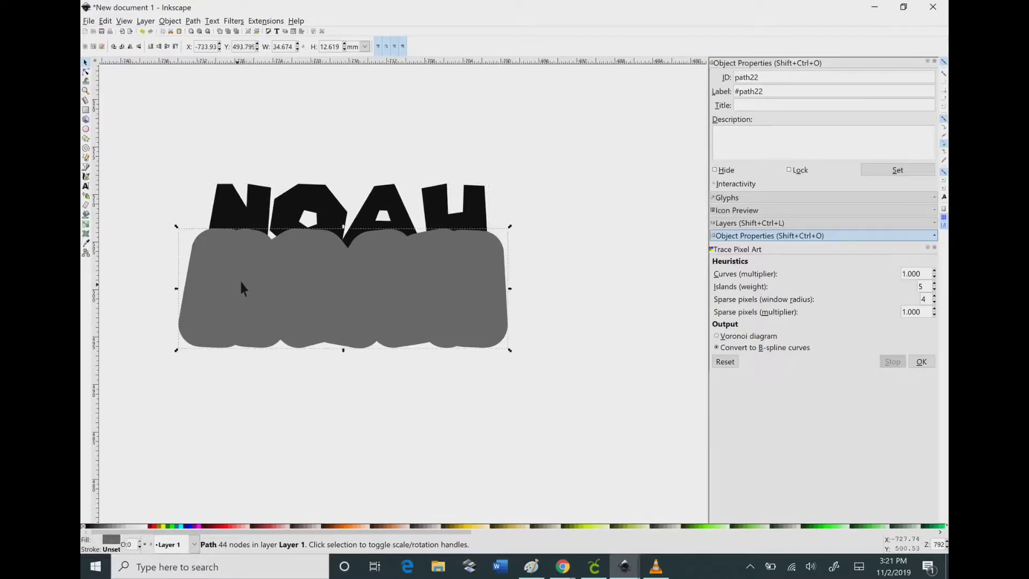
pyautogui.click(159, 48)
pyautogui.moveTo(241, 209); pyautogui.dragTo(233, 274)
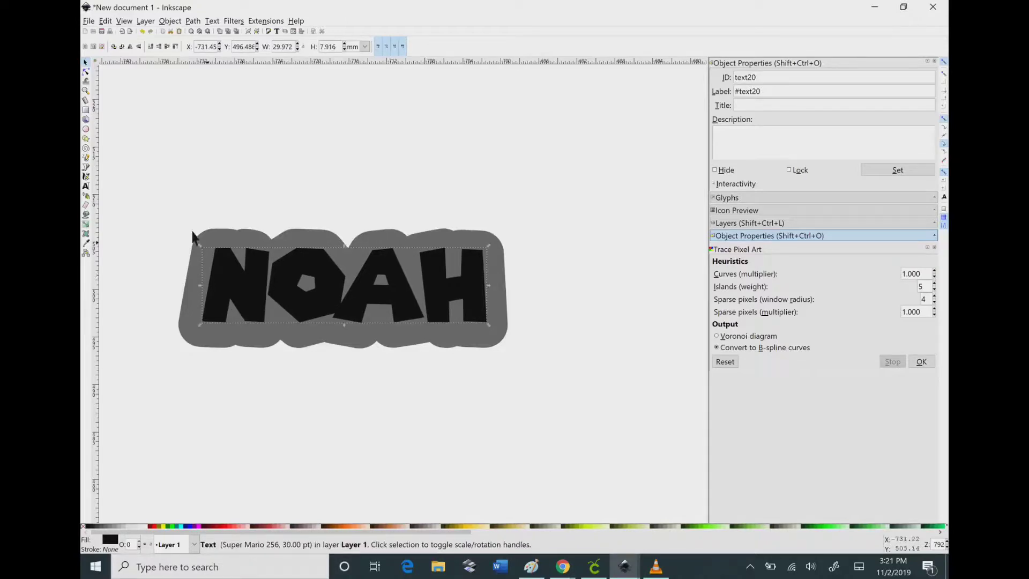
pyautogui.click(168, 210)
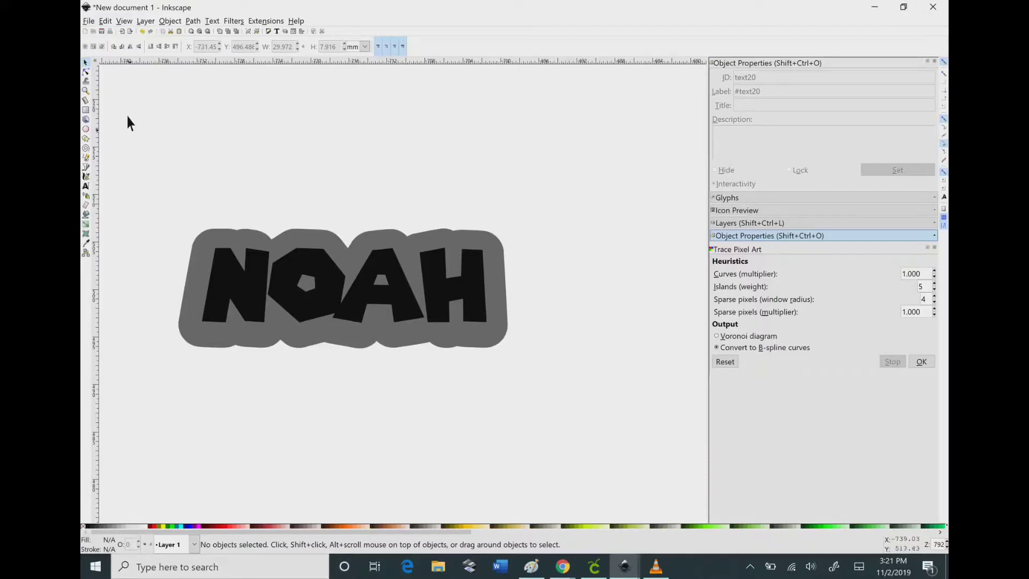
# Step: Save the design as noah.svg and switch to Cricut Design Space
pyautogui.click(90, 20)
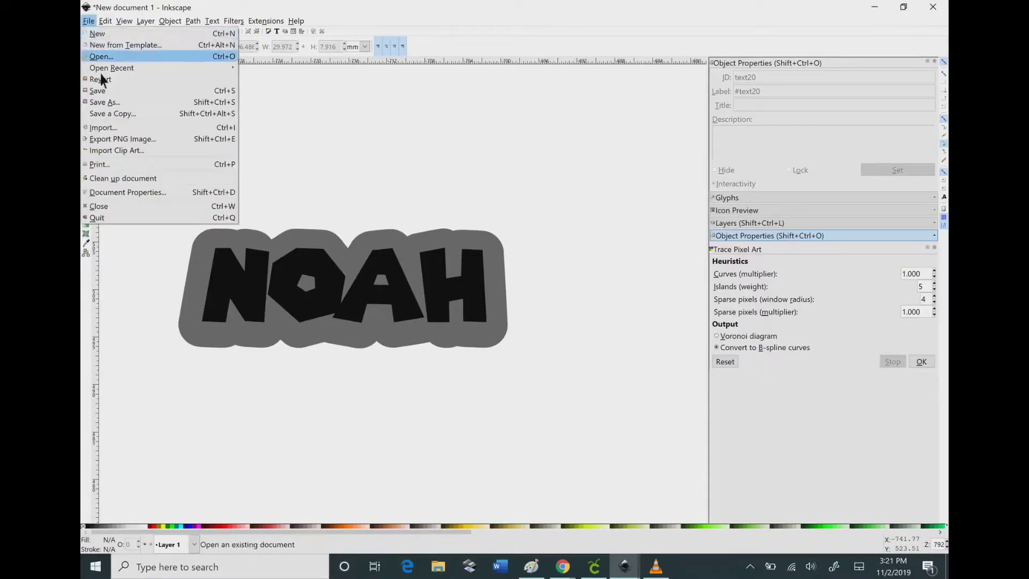
pyautogui.click(108, 102)
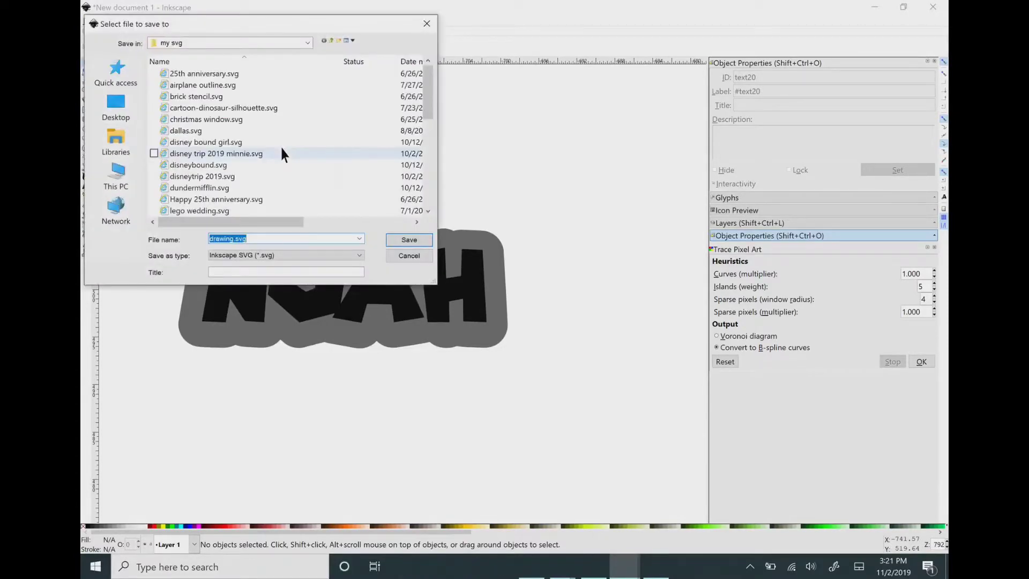
pyautogui.write('noah.svg')
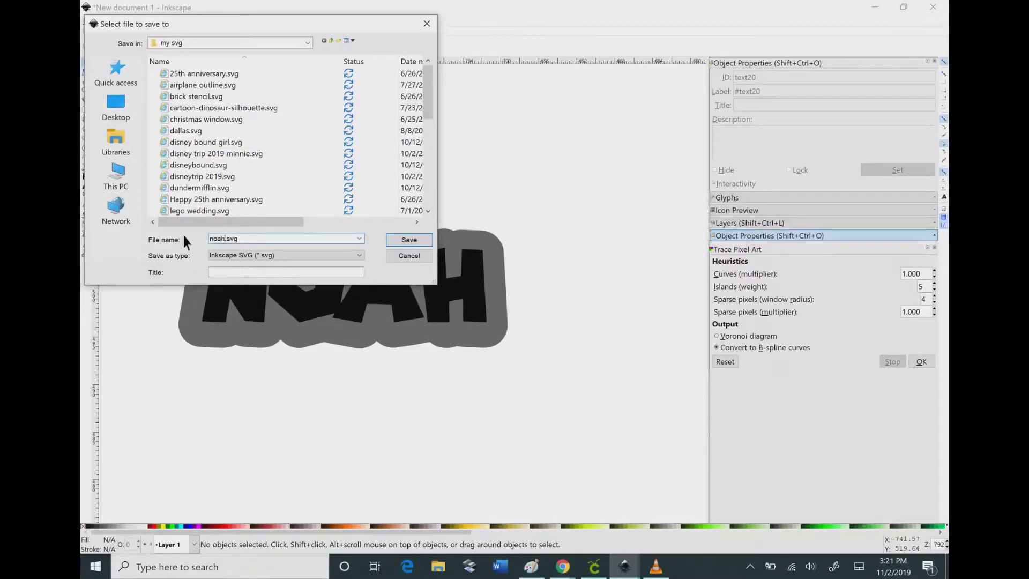
pyautogui.click(408, 240)
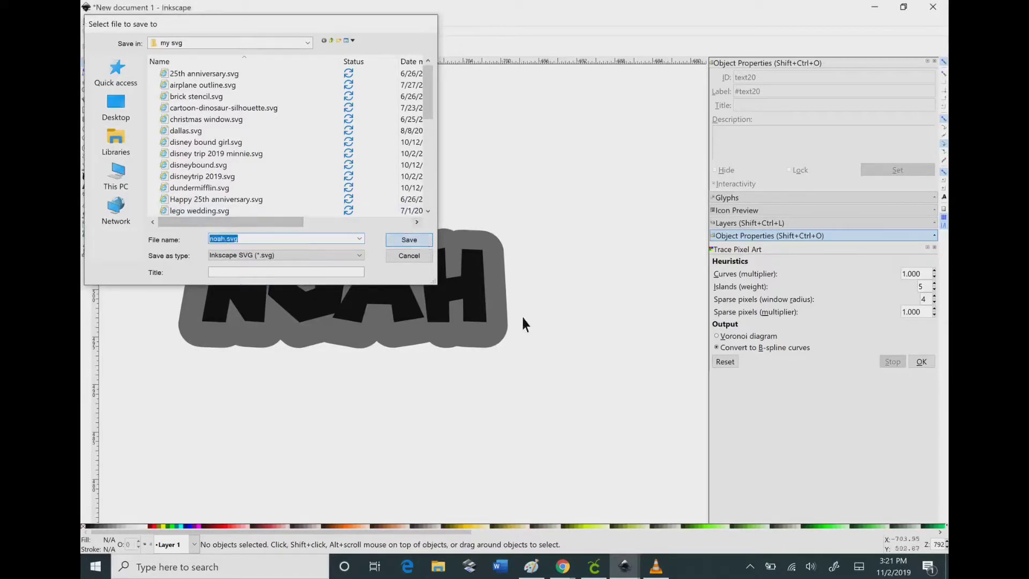
pyautogui.click(603, 572)
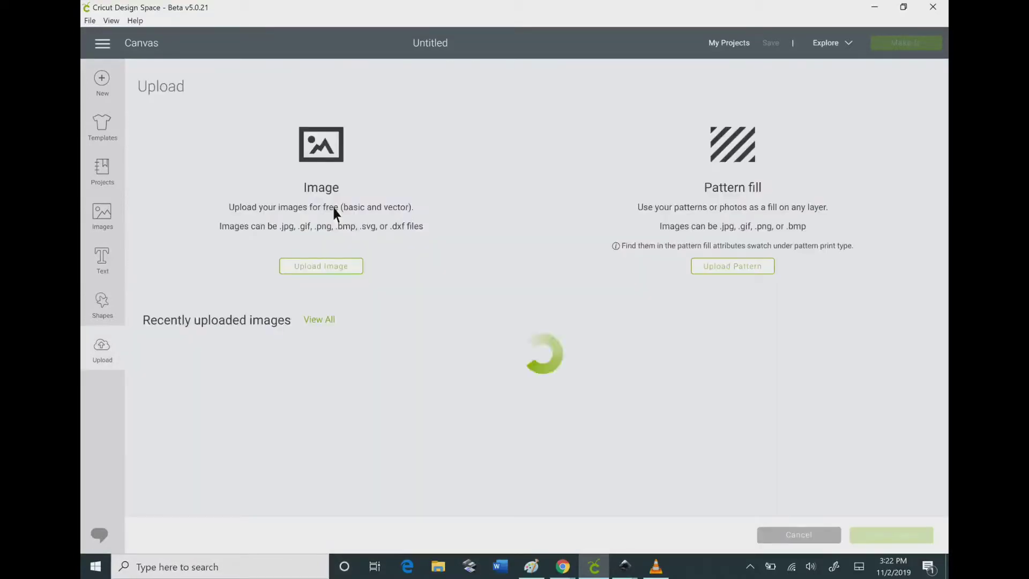
# Step: Upload noah.svg as an image in Cricut, then minimize Cricut to return to Inkscape
pyautogui.click(315, 267)
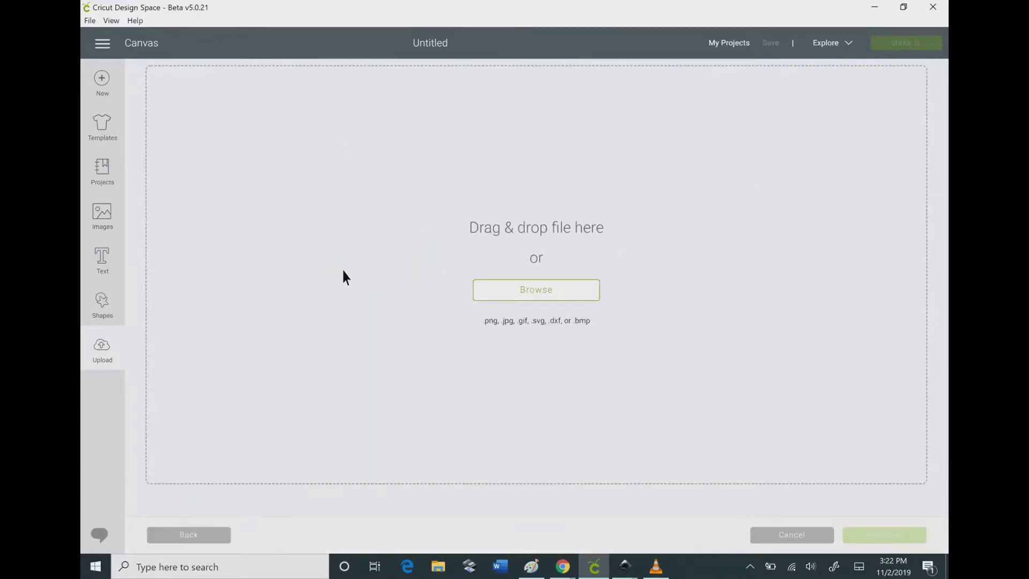
pyautogui.click(492, 290)
pyautogui.scroll(-10, 303, 131)
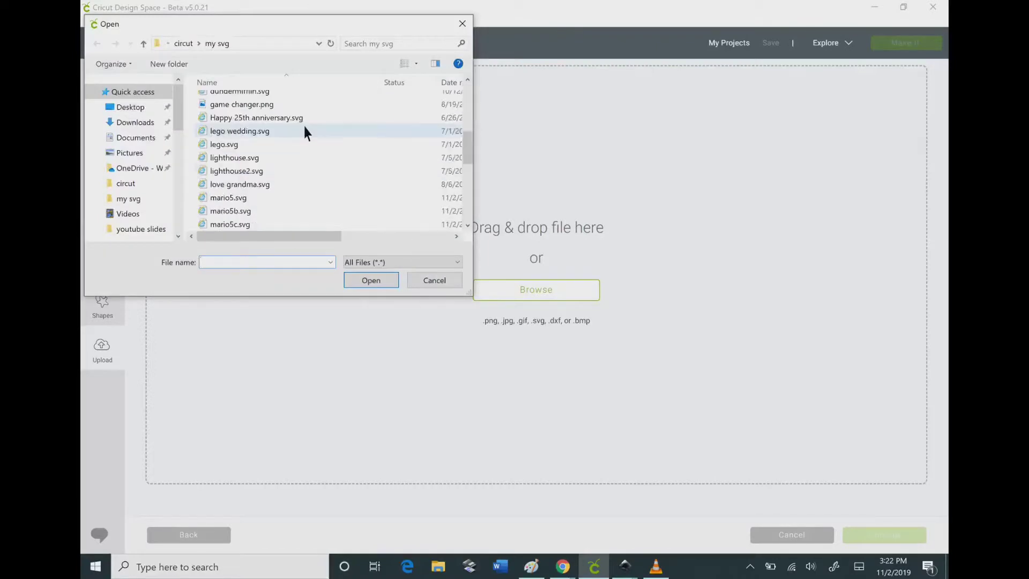
pyautogui.scroll(2, 241, 144)
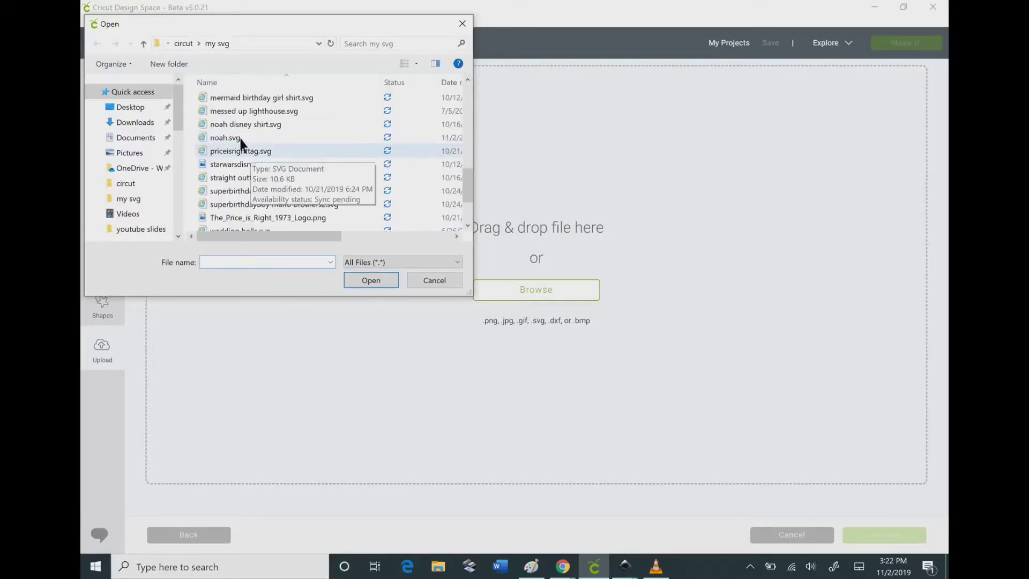
pyautogui.doubleClick(236, 138)
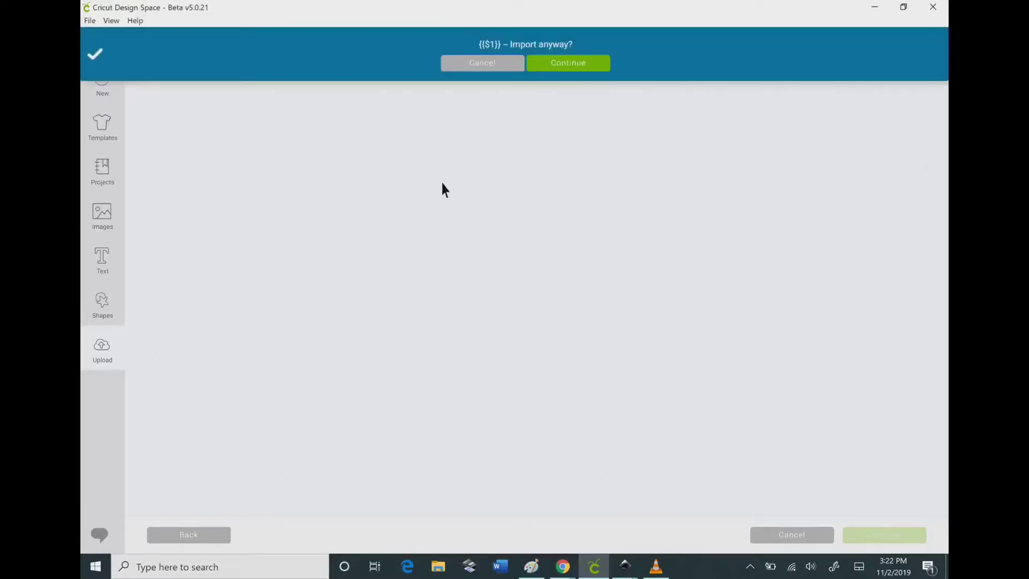
pyautogui.click(568, 63)
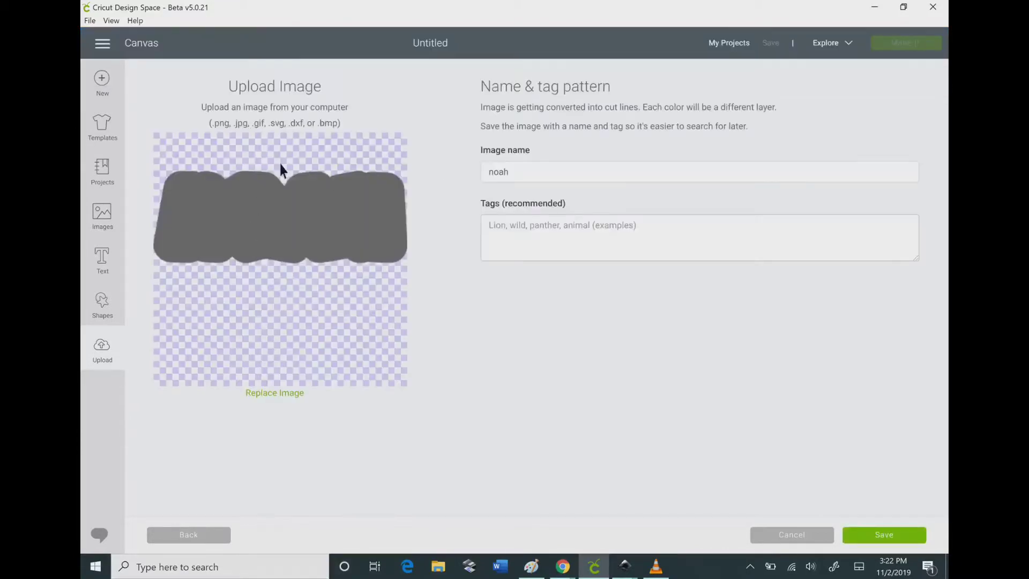
pyautogui.click(883, 6)
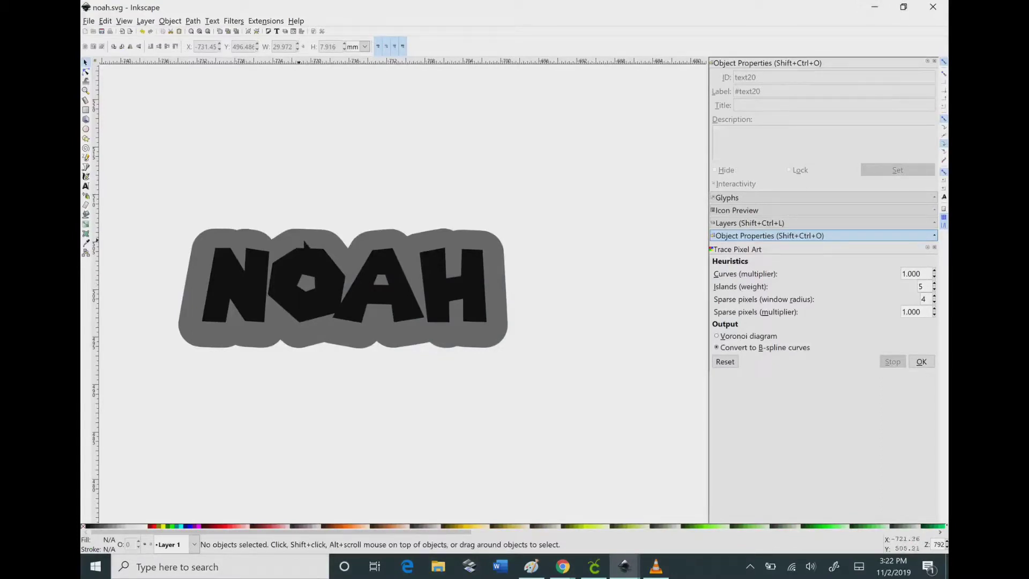
# Step: Move the grey outline up off the letters and convert the NOAH text to paths
pyautogui.moveTo(315, 218); pyautogui.dragTo(319, 122)
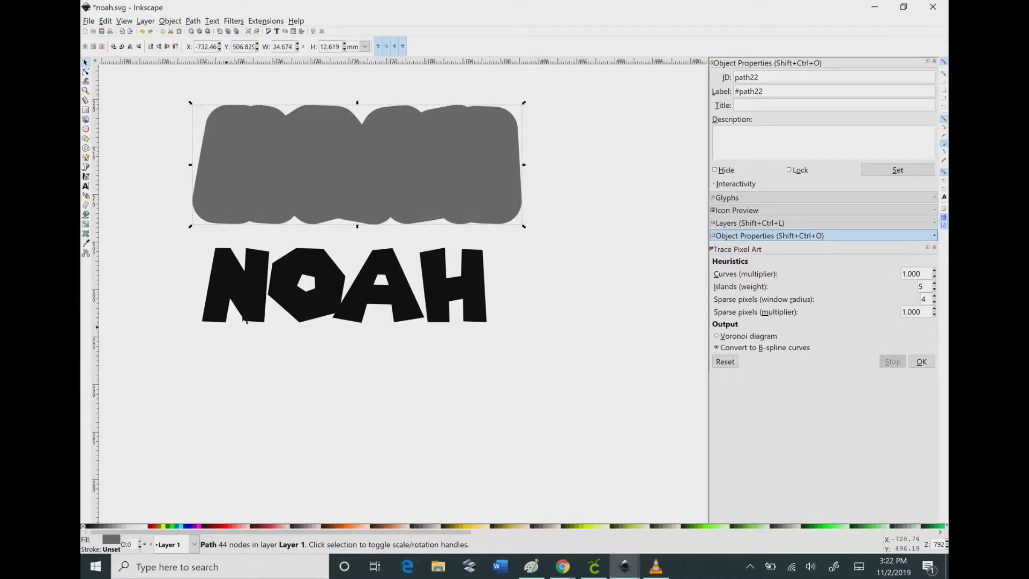
pyautogui.press('Tab')
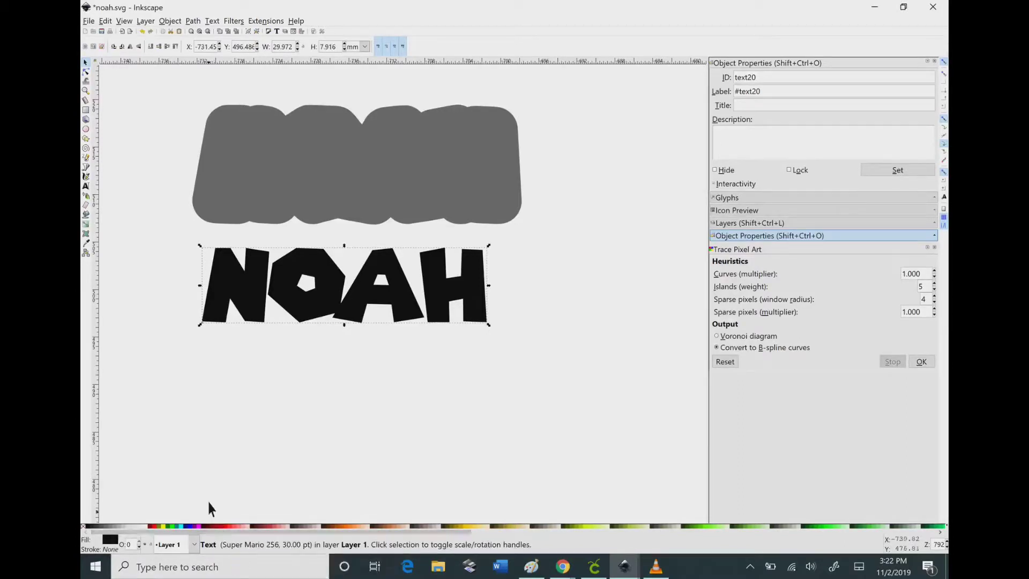
pyautogui.click(204, 22)
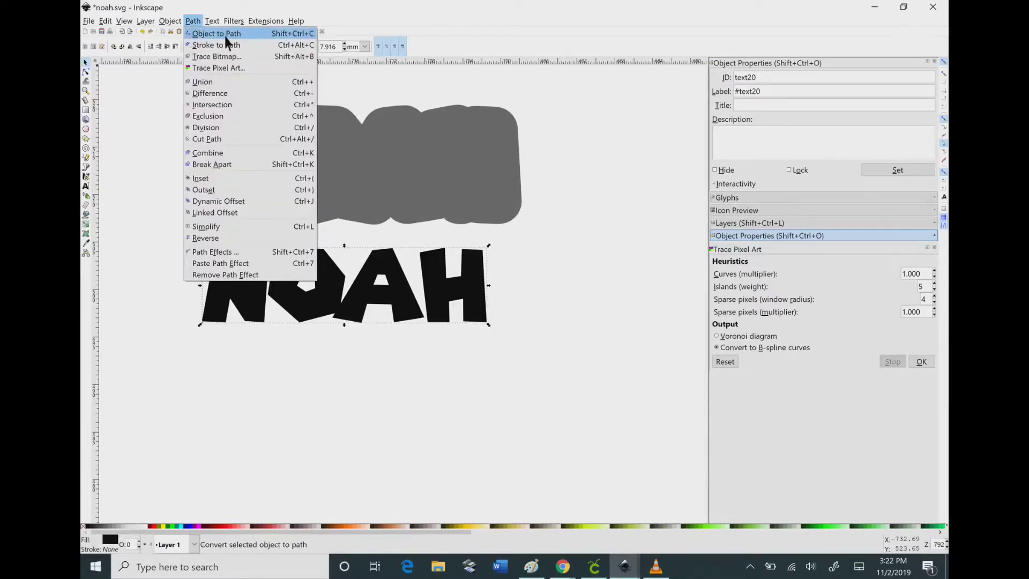
pyautogui.click(256, 33)
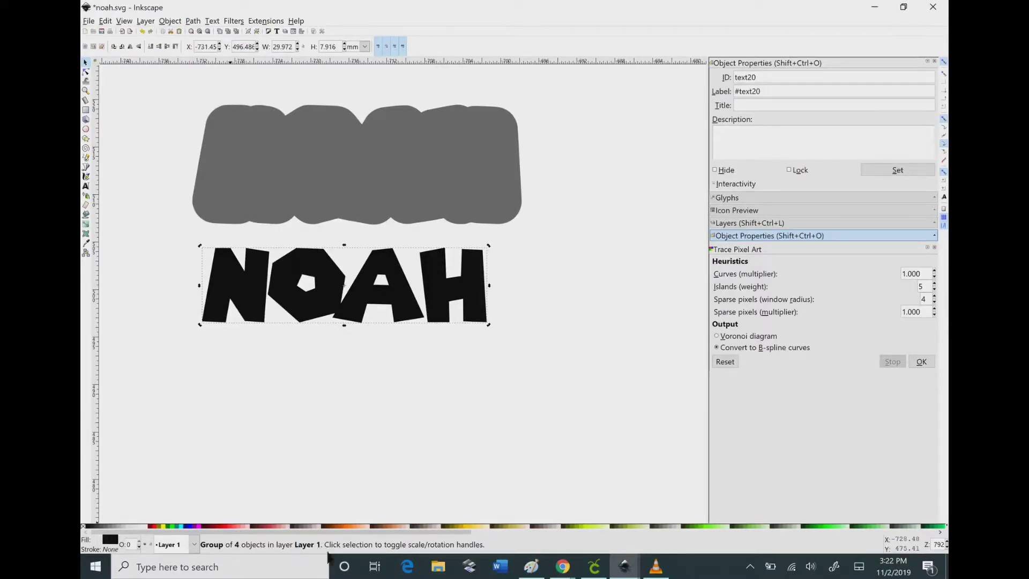
# Step: Colour the N letter red
pyautogui.click(87, 73)
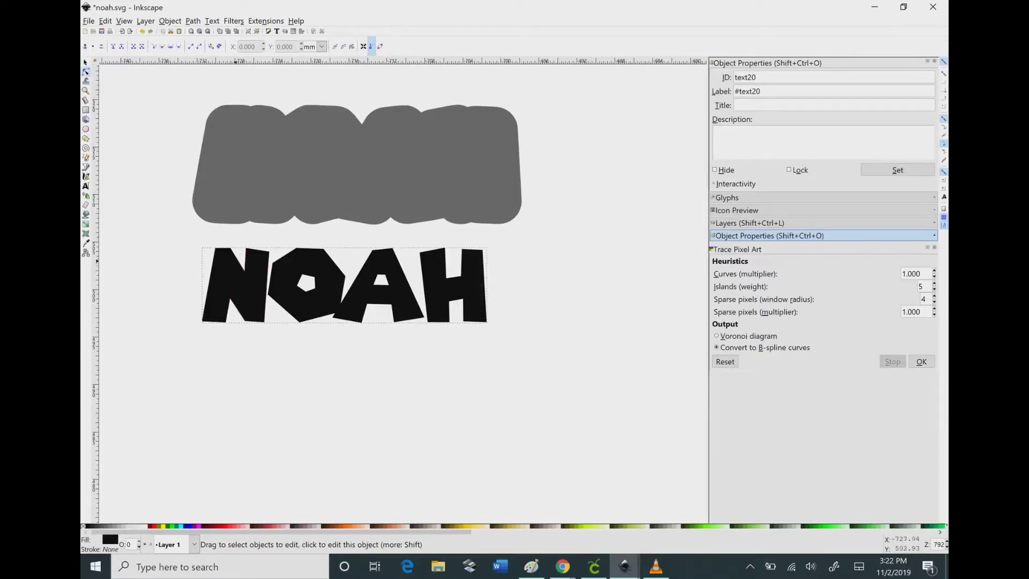
pyautogui.click(220, 289)
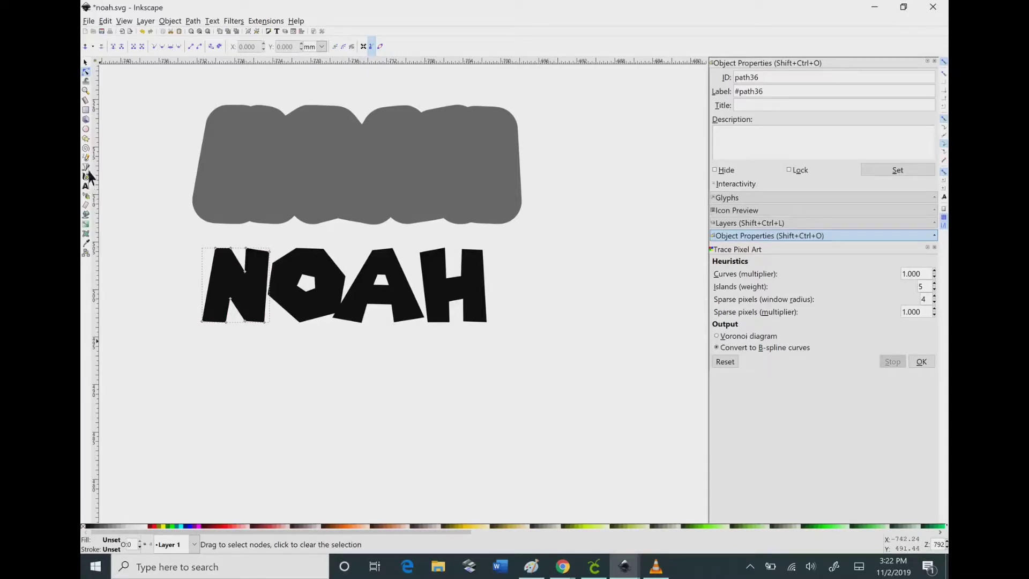
pyautogui.click(87, 214)
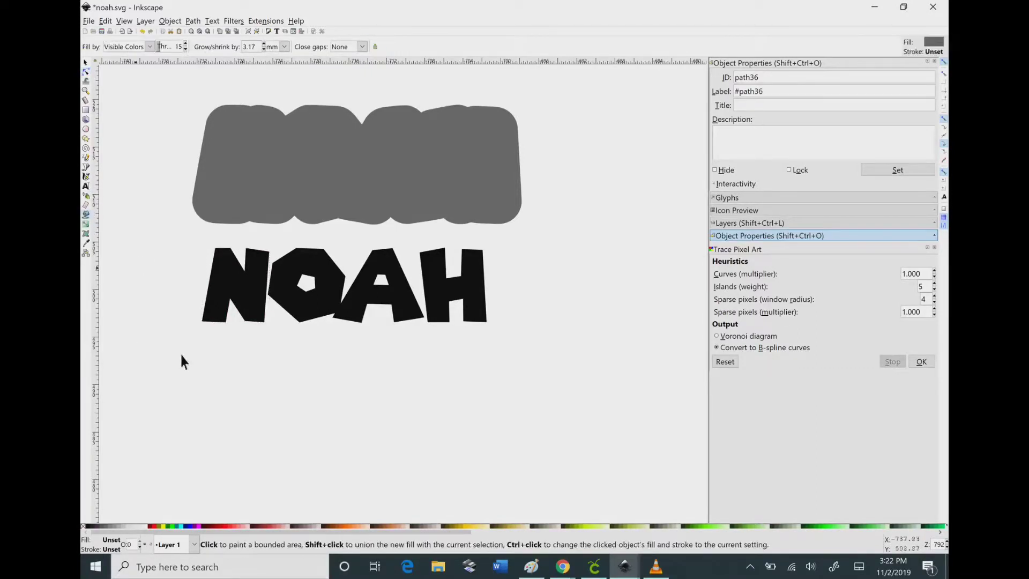
pyautogui.click(231, 525)
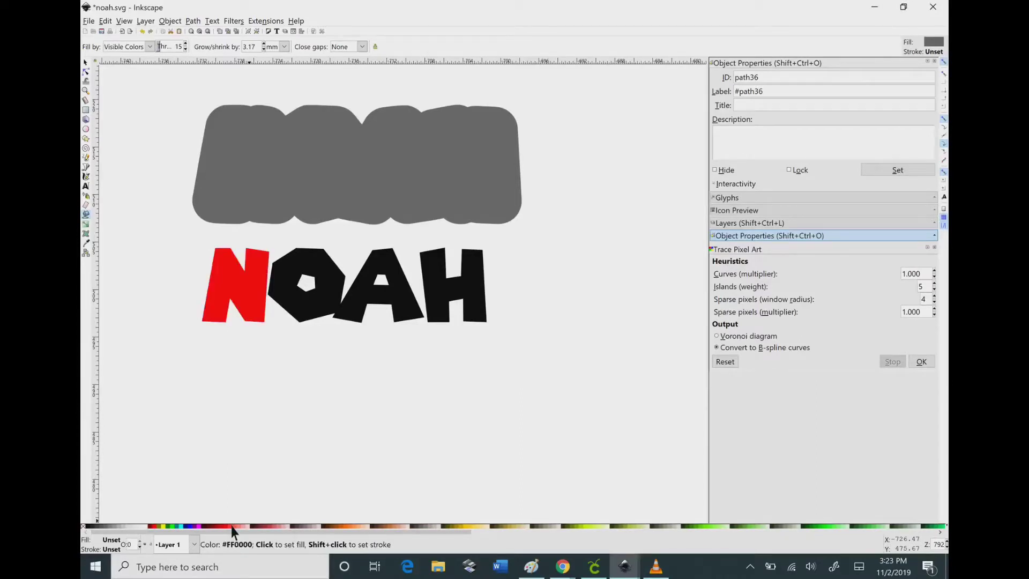
pyautogui.click(237, 399)
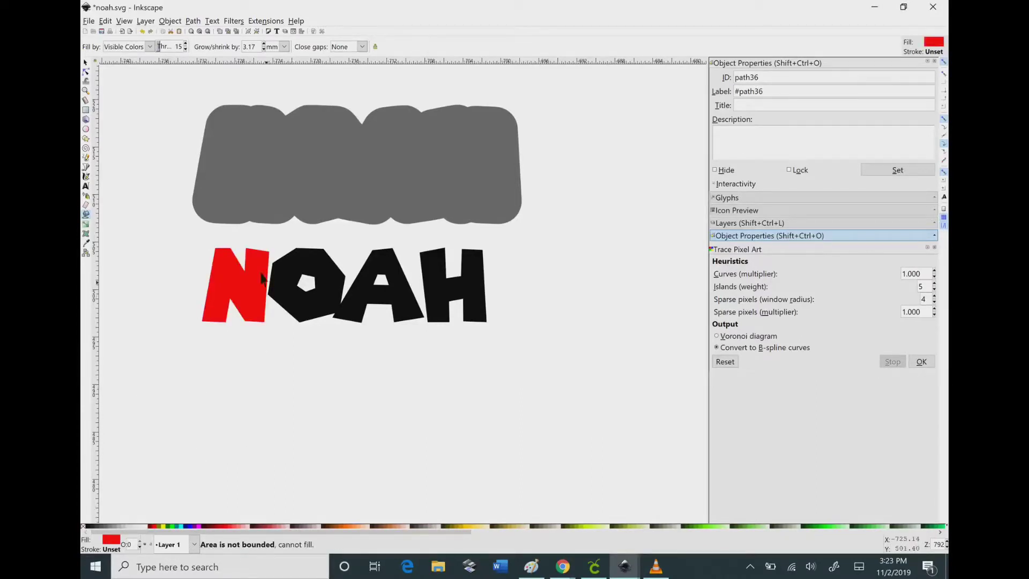
# Step: Colour the O letter yellow
pyautogui.click(85, 63)
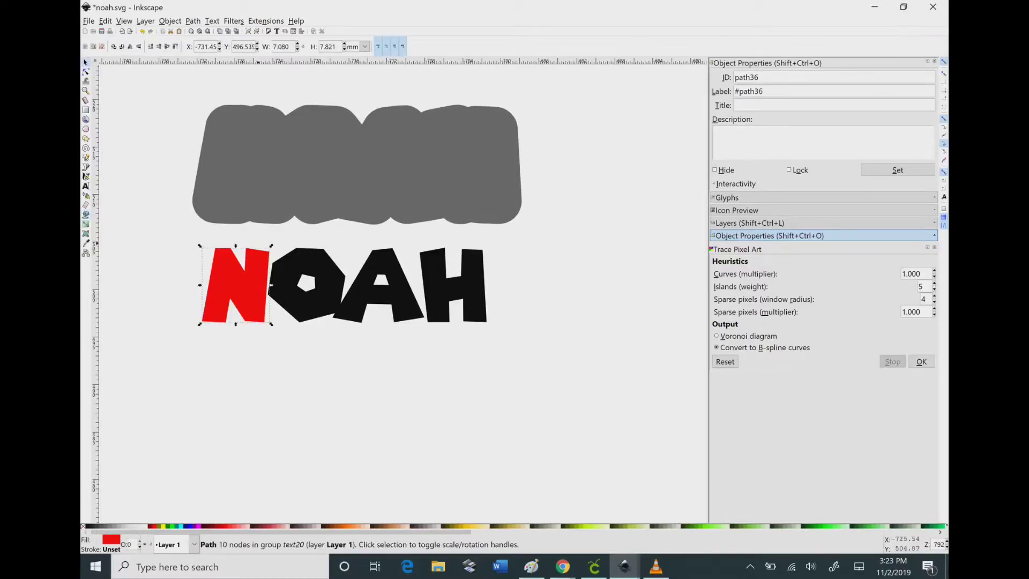
pyautogui.hotkey('ctrl', 'BackSpace')
pyautogui.click(308, 345)
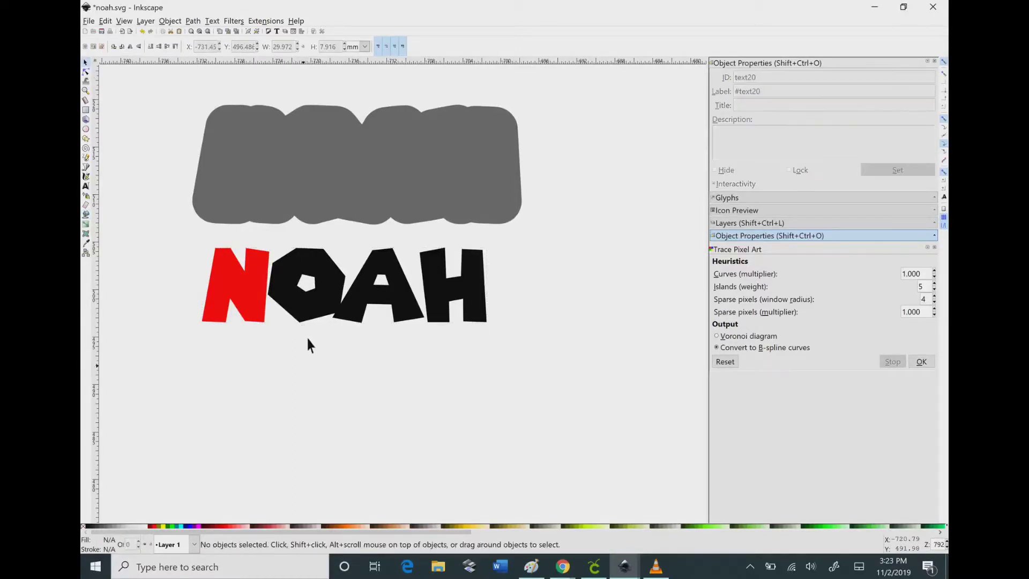
pyautogui.click(312, 319)
pyautogui.click(309, 354)
pyautogui.click(85, 72)
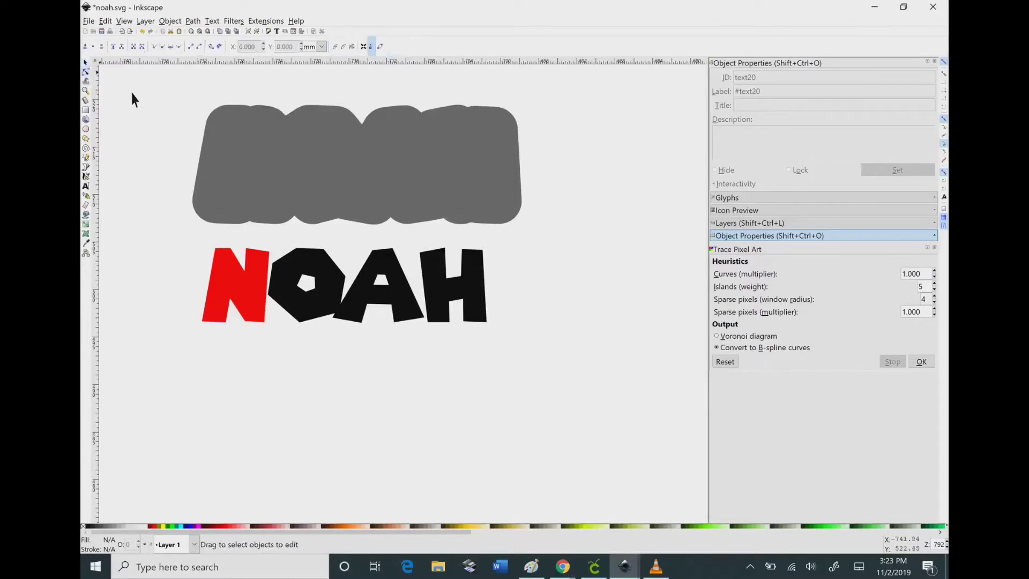
pyautogui.click(303, 279)
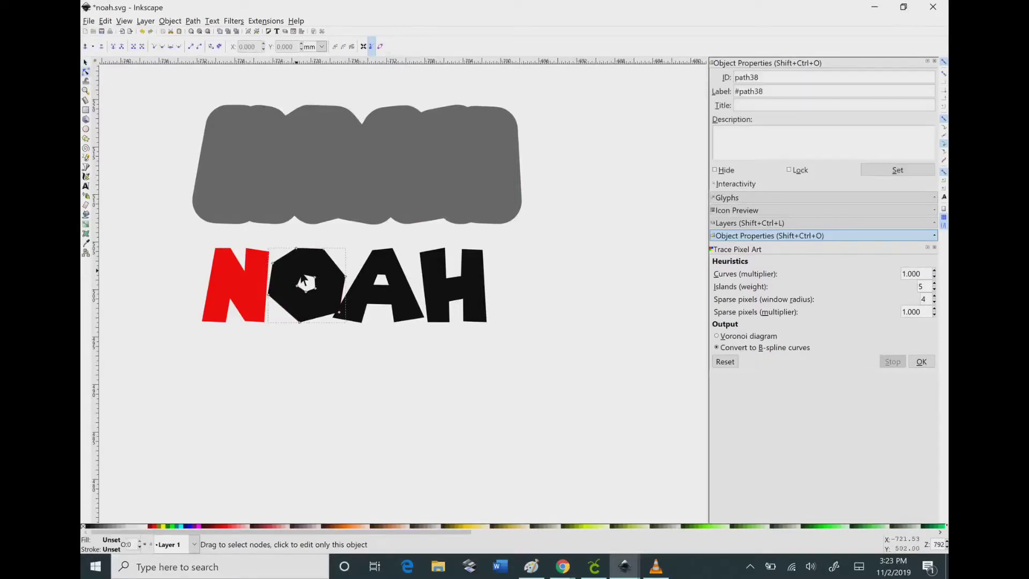
pyautogui.click(86, 213)
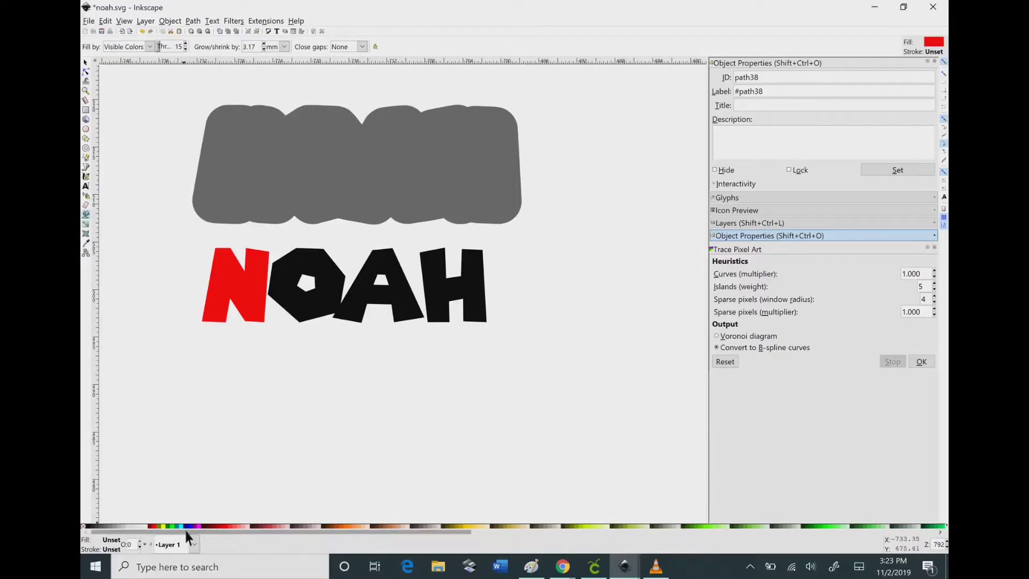
pyautogui.click(169, 527)
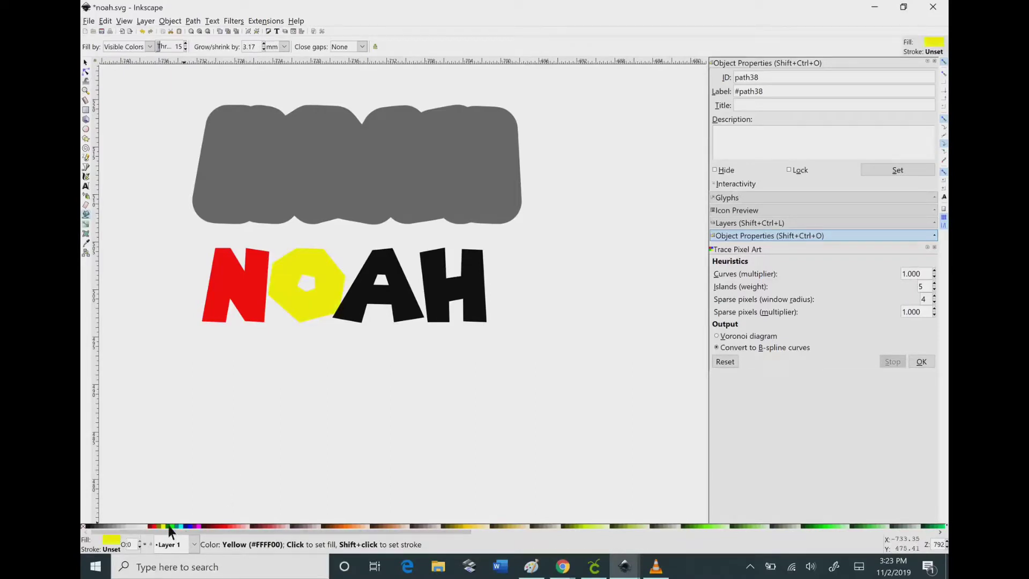
pyautogui.click(188, 403)
# Step: Colour the A letter blue and the H letter green
pyautogui.click(85, 72)
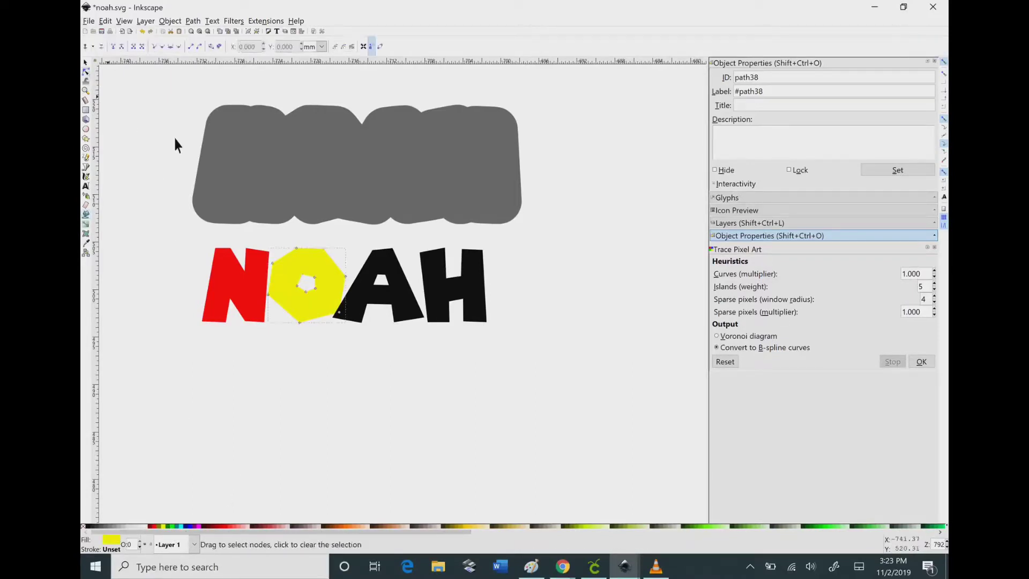
pyautogui.click(340, 316)
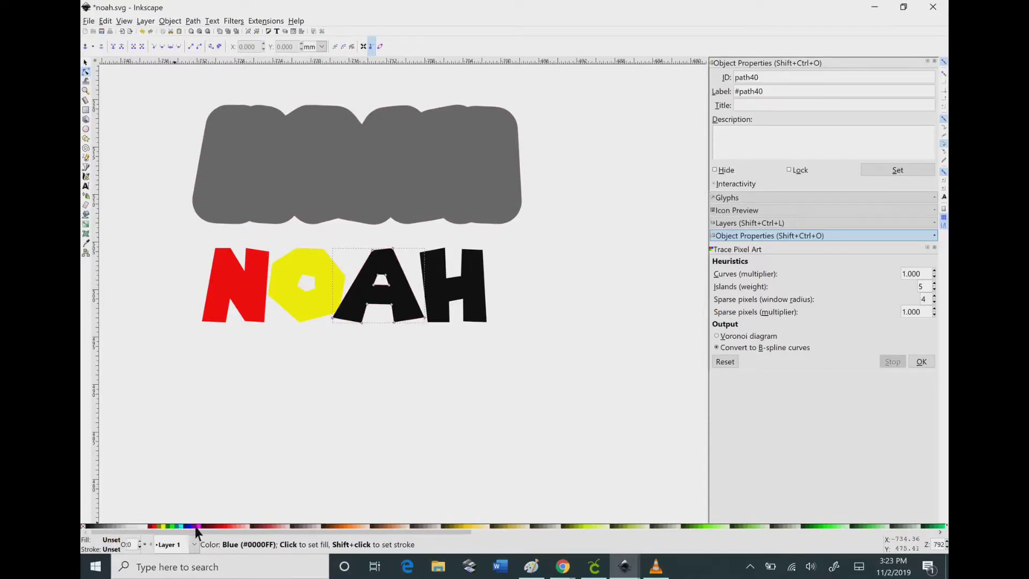
pyautogui.click(86, 215)
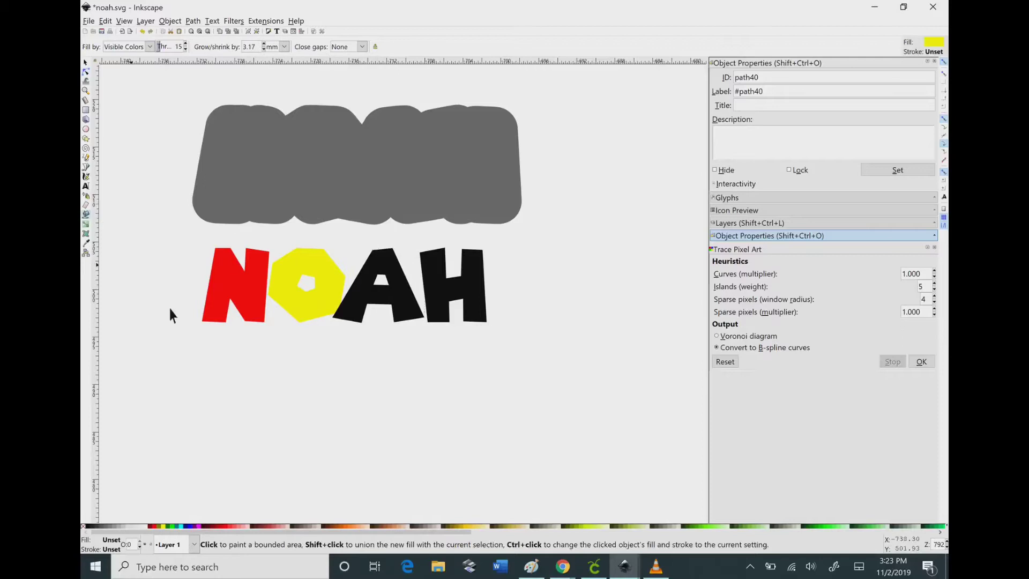
pyautogui.click(195, 530)
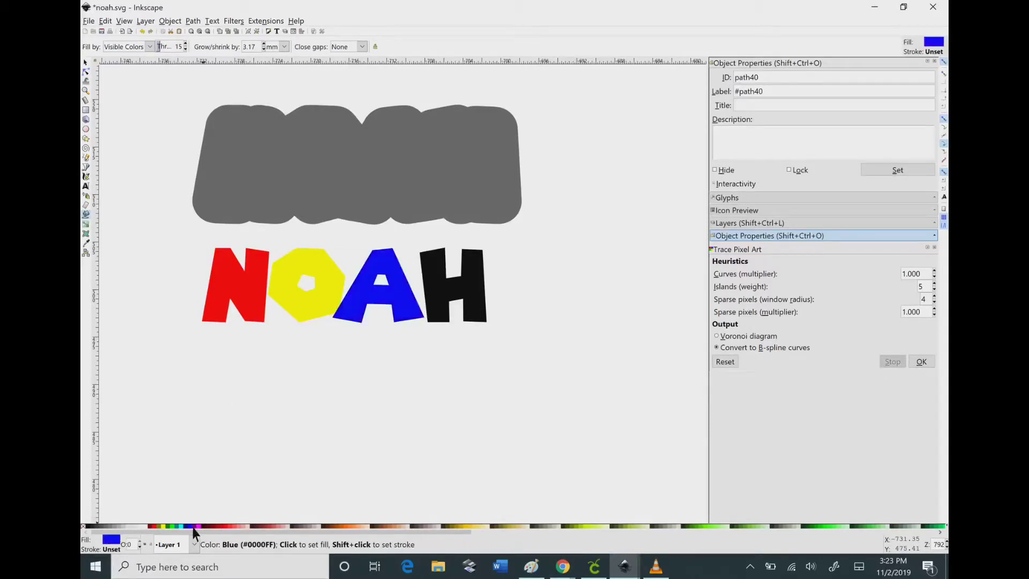
pyautogui.click(238, 425)
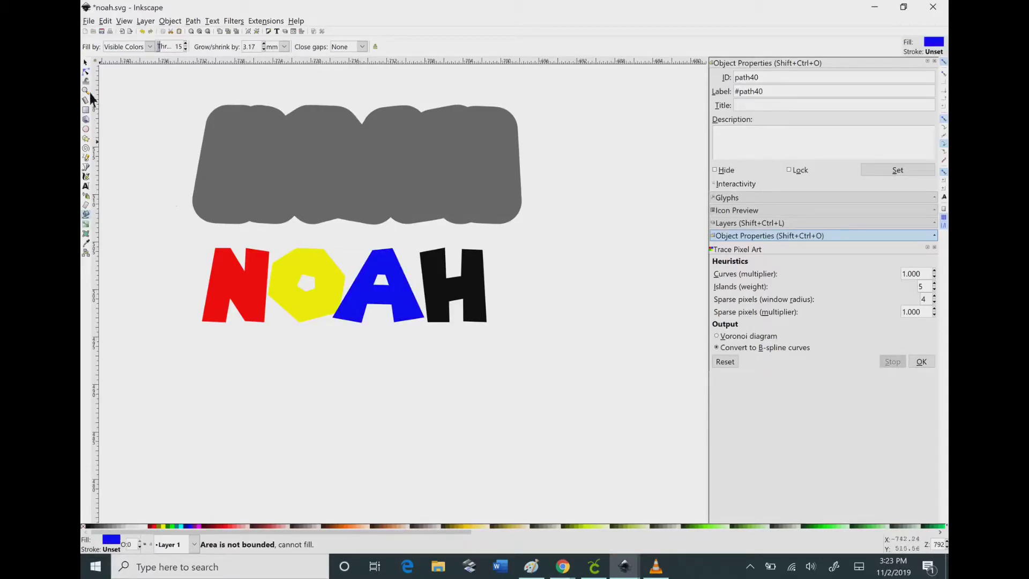
pyautogui.click(85, 72)
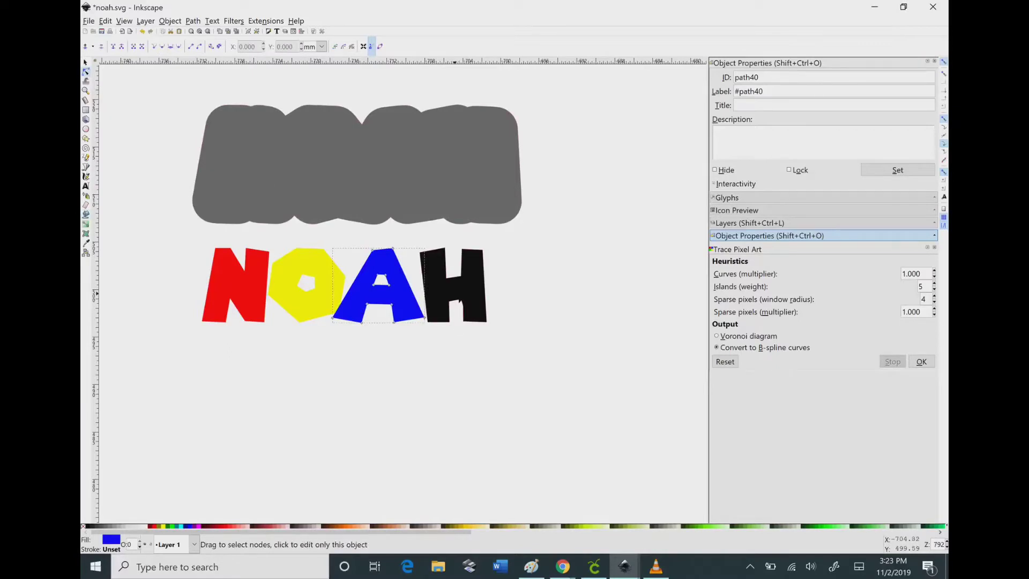
pyautogui.click(454, 287)
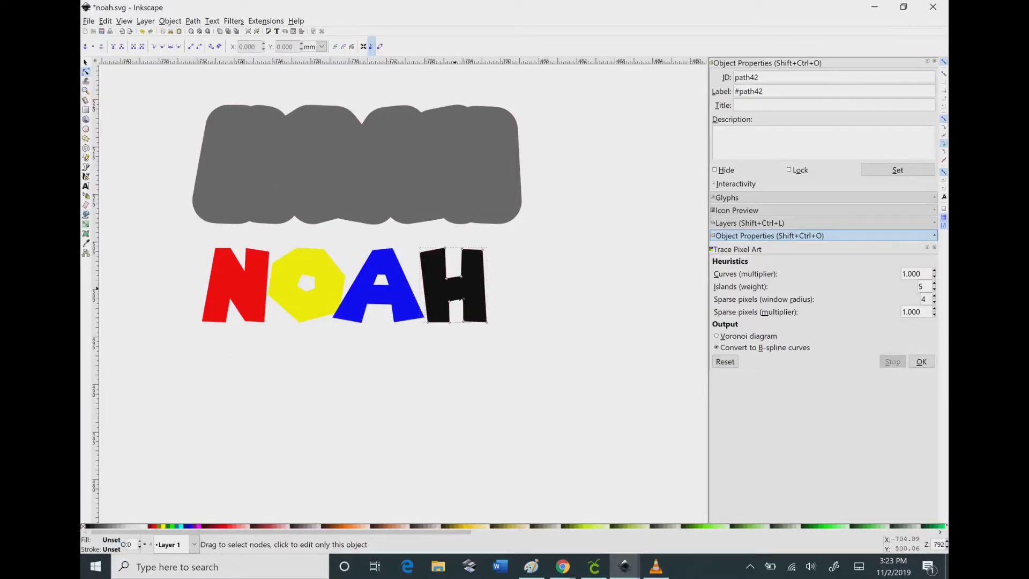
pyautogui.click(172, 531)
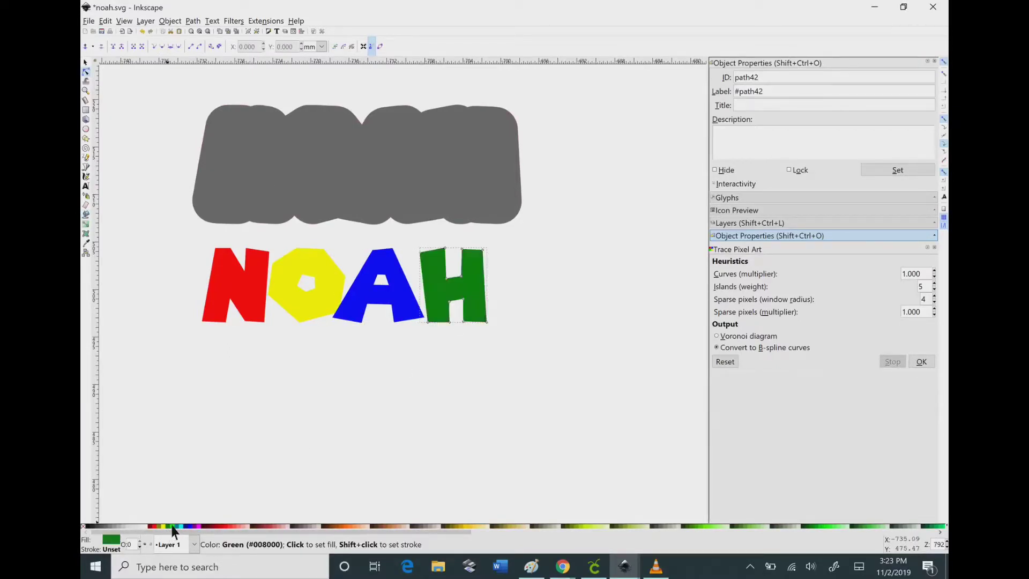
pyautogui.click(196, 425)
# Step: Fill the grey cloud-shaped shadow shape solid black
pyautogui.click(261, 174)
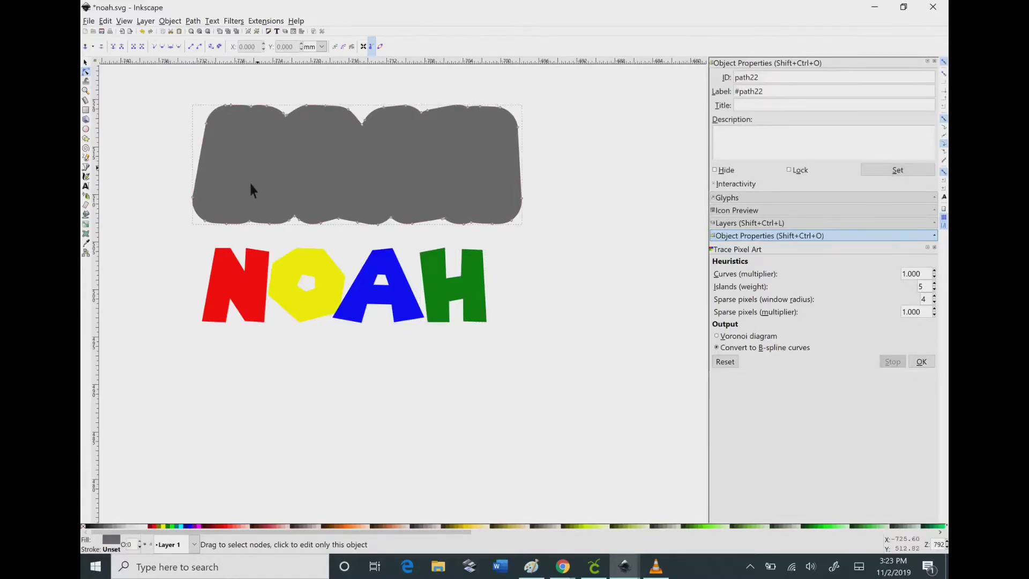
pyautogui.click(92, 529)
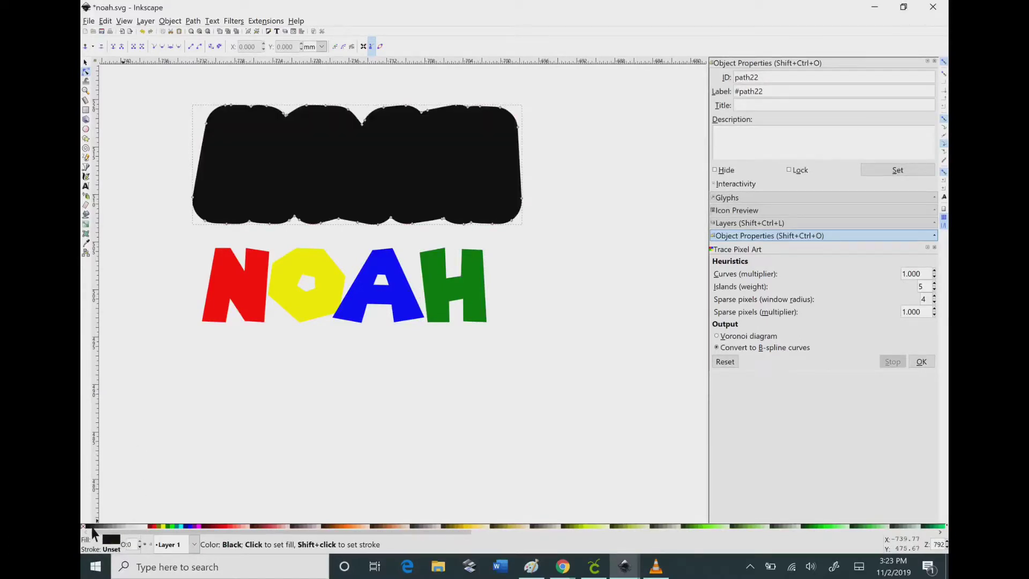
pyautogui.click(217, 390)
pyautogui.moveTo(202, 248); pyautogui.dragTo(516, 336)
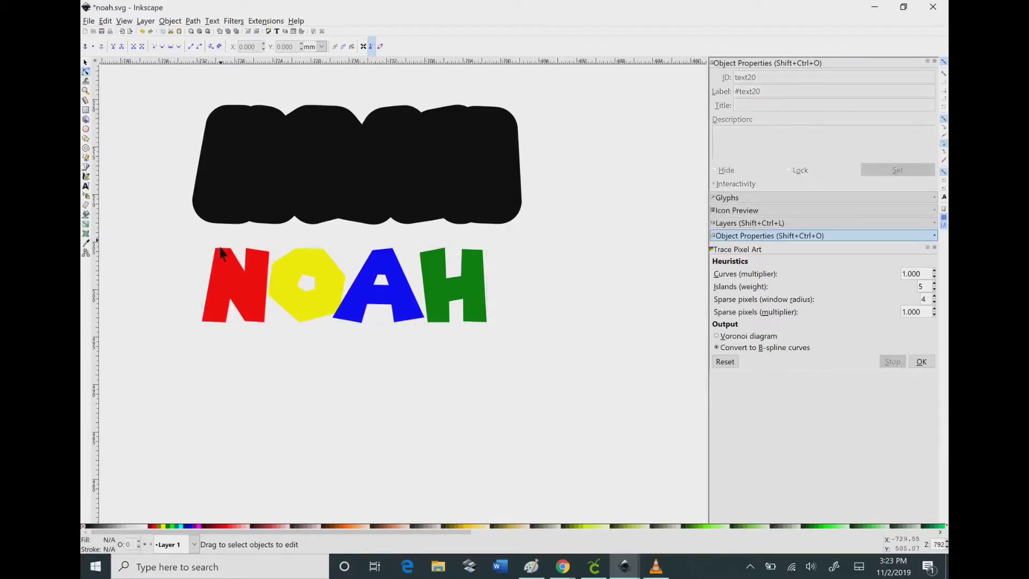
# Step: Group the four coloured NOAH letters into one object
pyautogui.click(191, 239)
pyautogui.moveTo(192, 240); pyautogui.dragTo(521, 339)
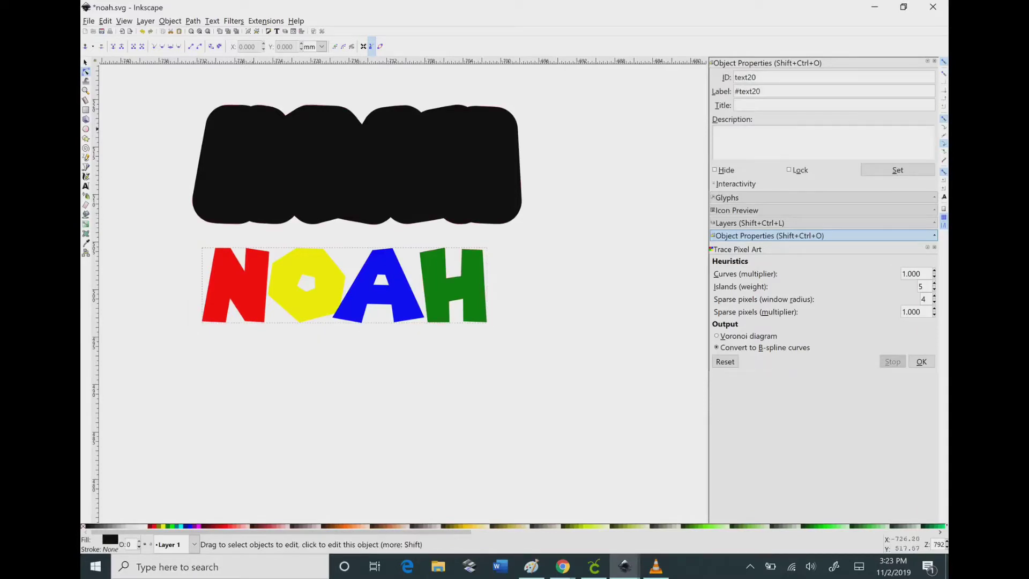
pyautogui.click(170, 20)
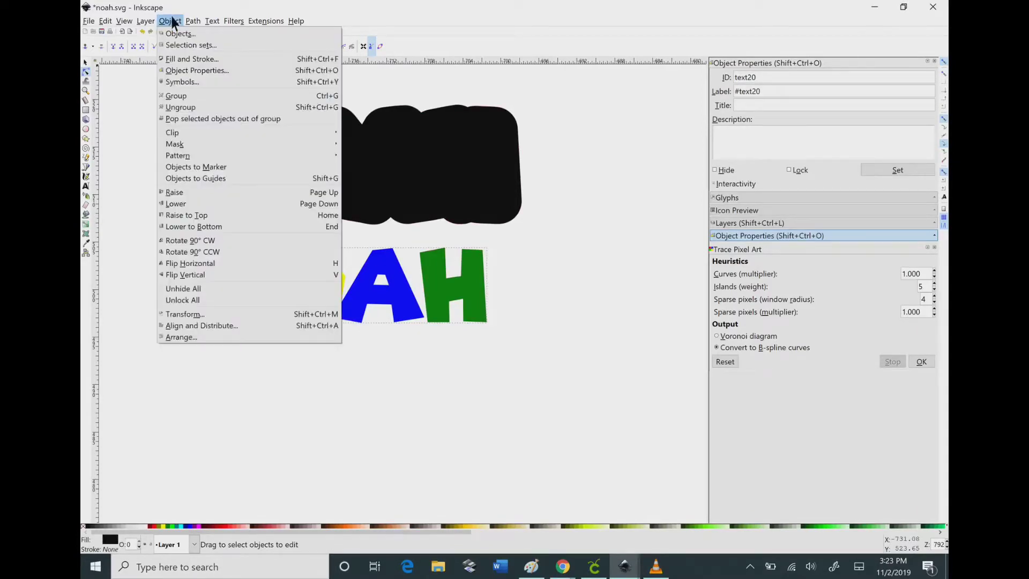
pyautogui.click(177, 97)
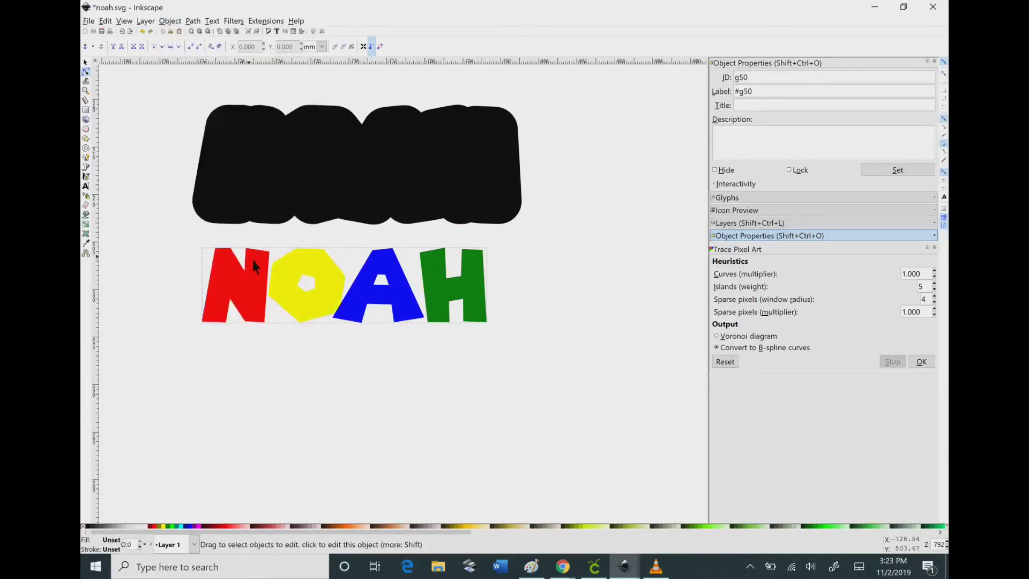
# Step: Place the letter group on the black shadow and group letters and shadow together
pyautogui.press('Escape')
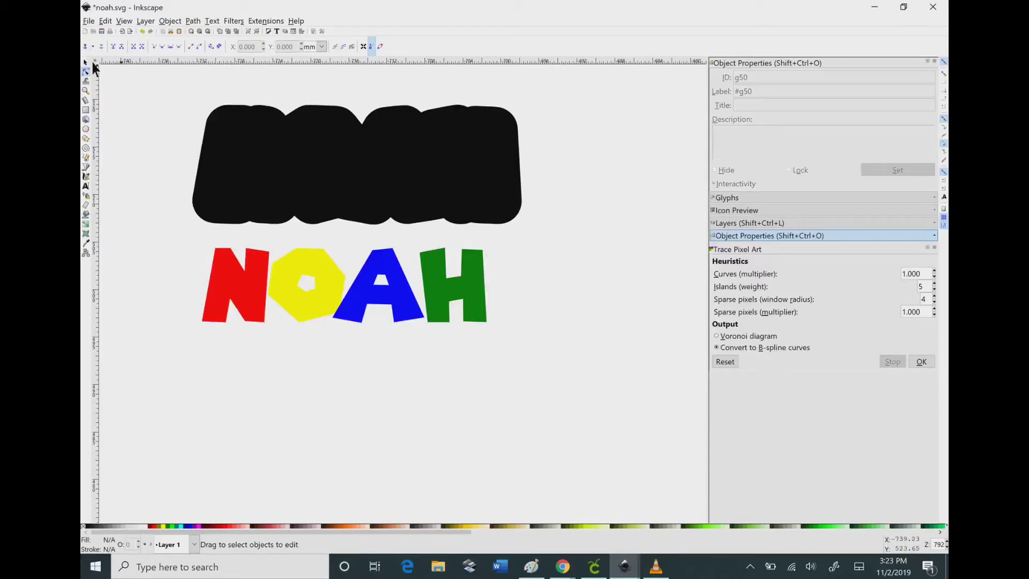
pyautogui.press('s')
pyautogui.moveTo(246, 279); pyautogui.dragTo(262, 159)
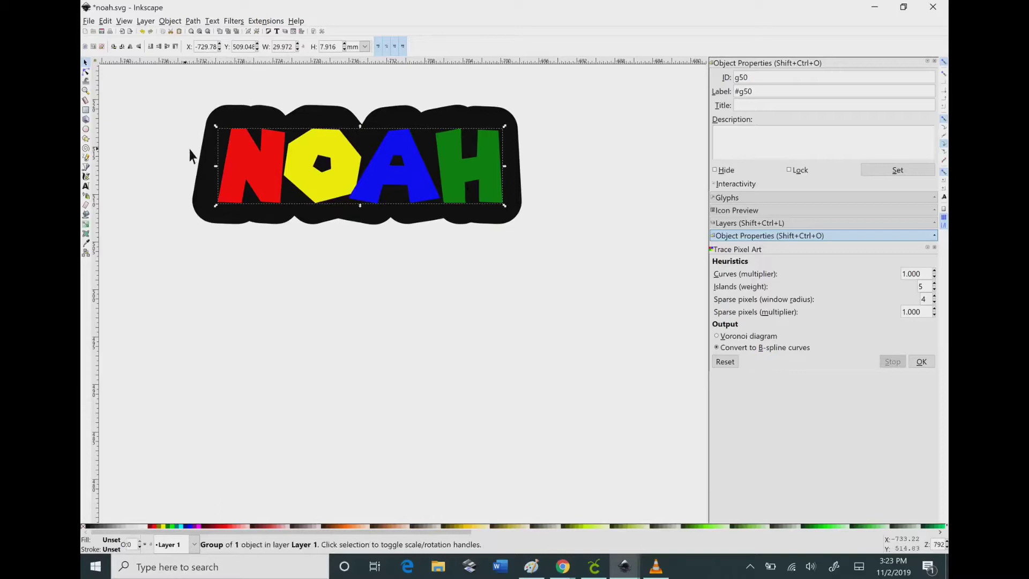
pyautogui.press('Escape')
pyautogui.moveTo(171, 84); pyautogui.dragTo(531, 243)
pyautogui.click(172, 21)
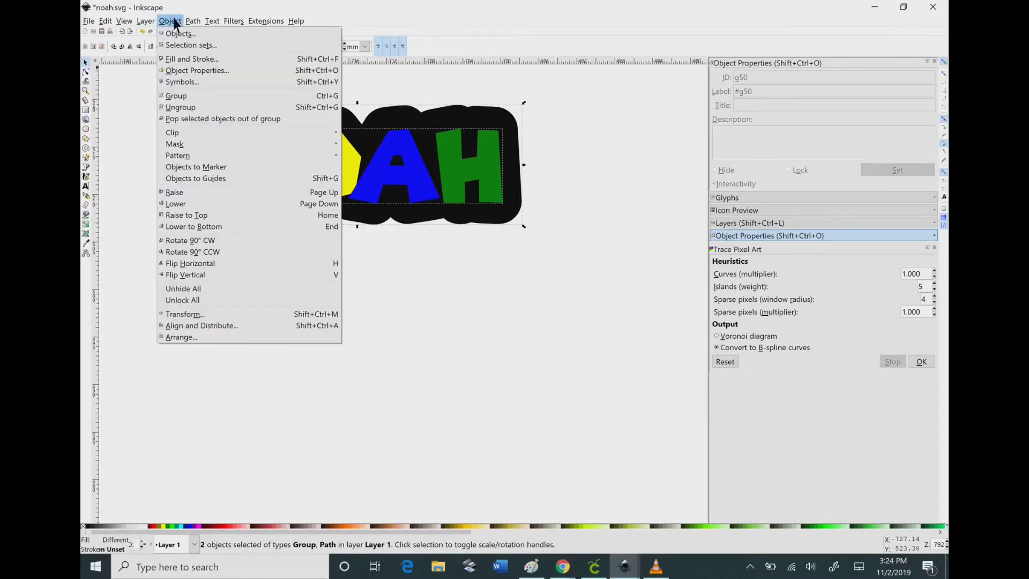
pyautogui.click(186, 97)
pyautogui.click(153, 97)
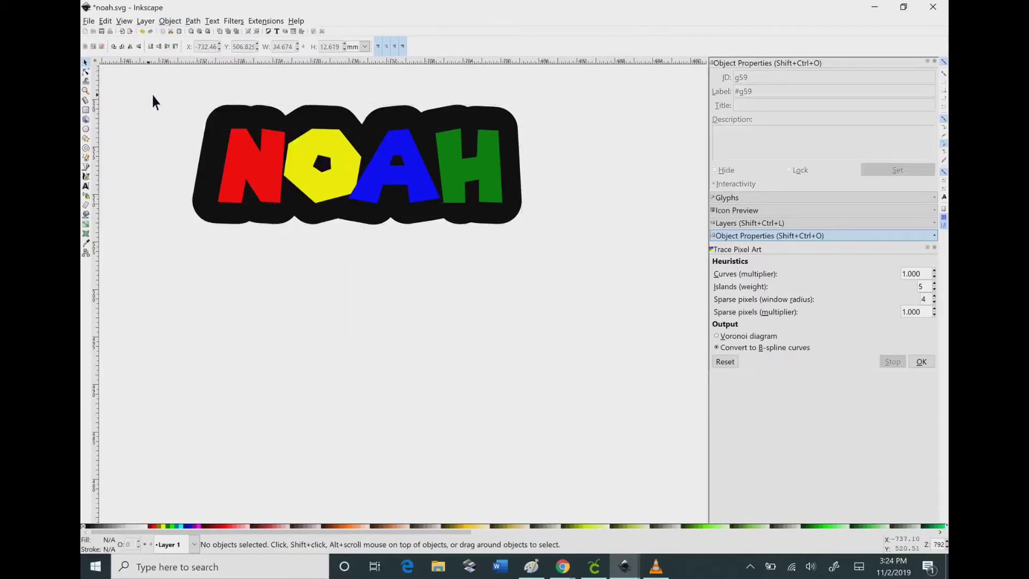
# Step: Save the coloured NOAH design under the new file name noah2.svg
pyautogui.click(89, 22)
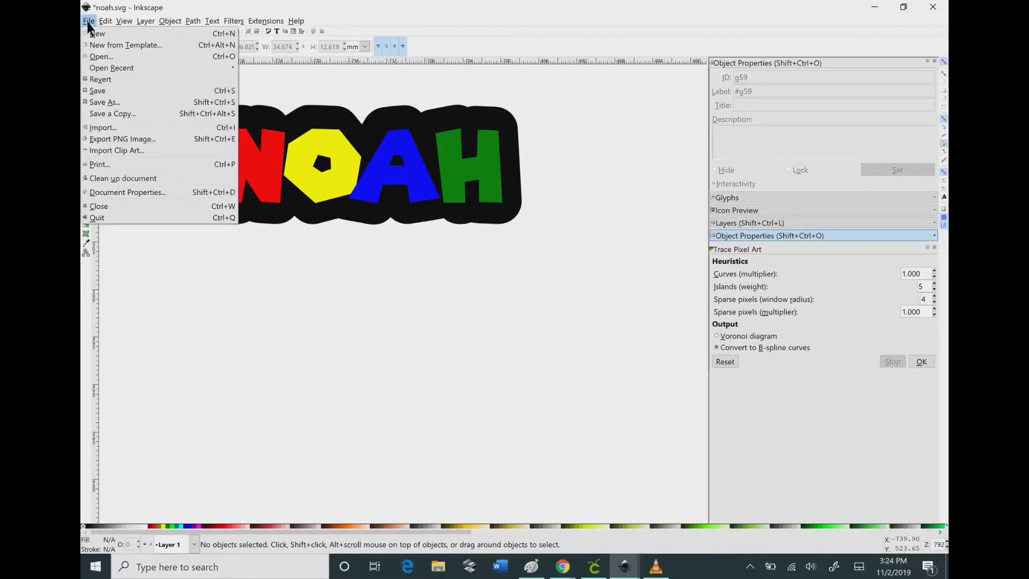
pyautogui.click(114, 102)
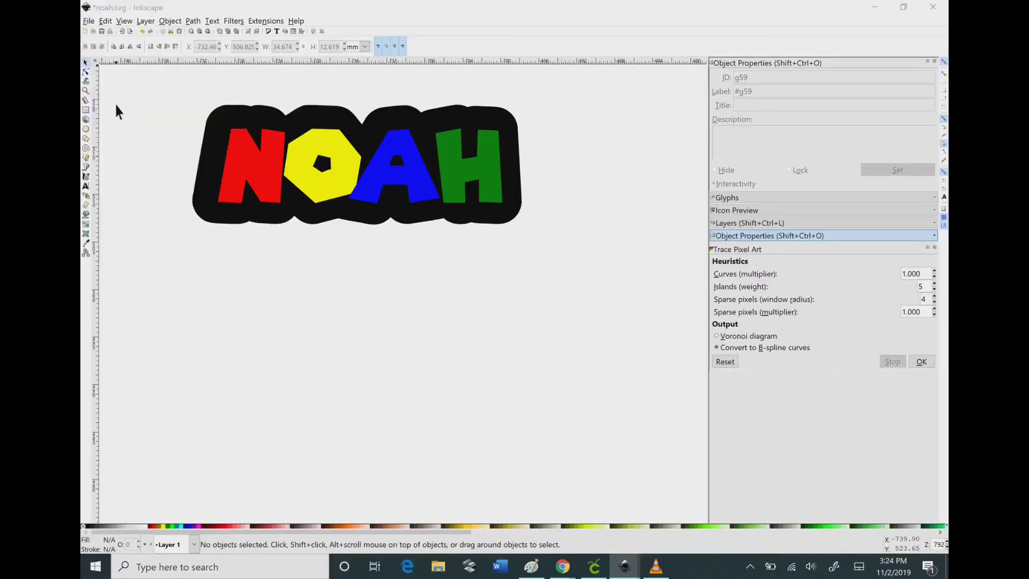
pyautogui.click(234, 237)
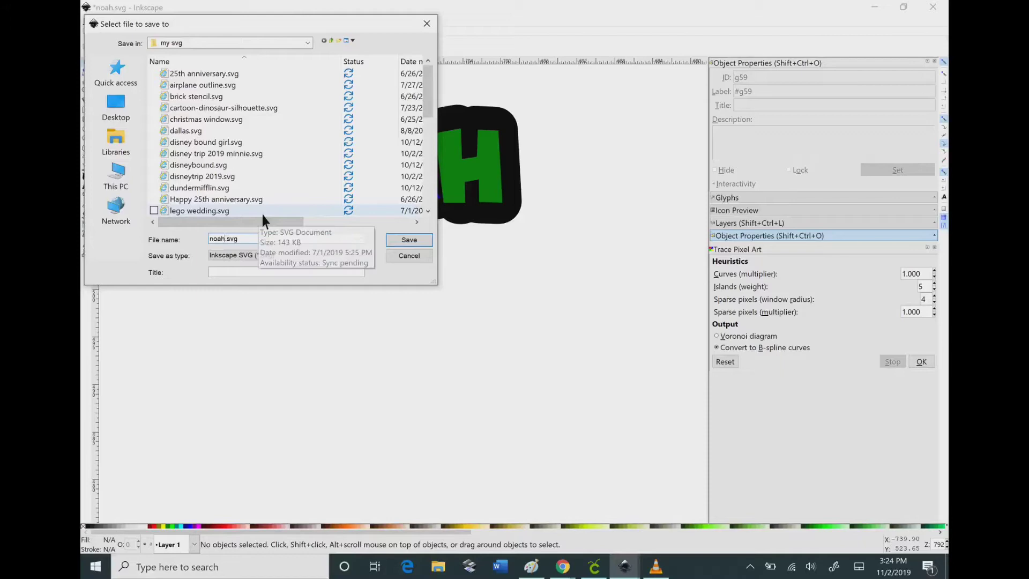
pyautogui.write('2')
pyautogui.click(431, 238)
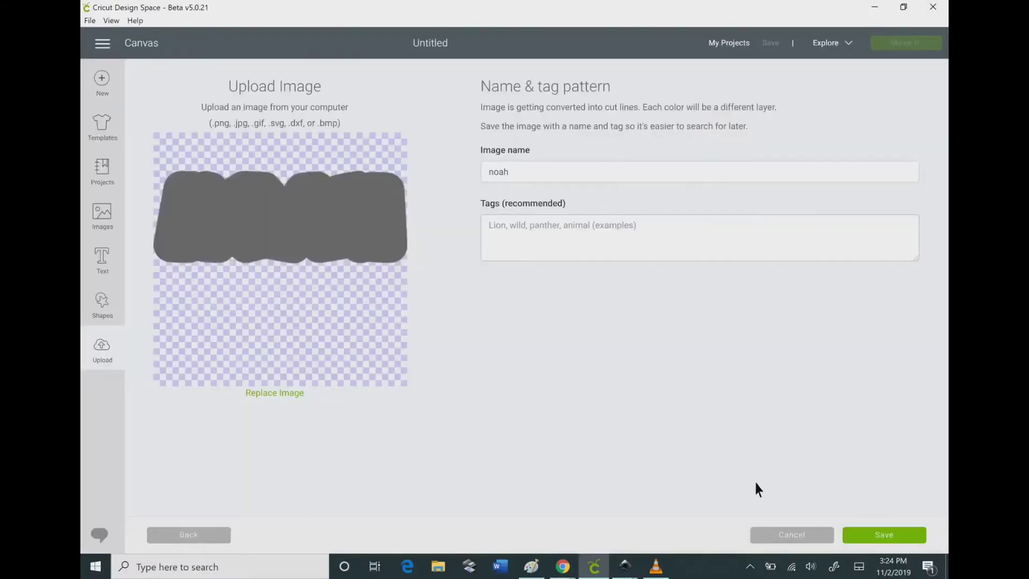
# Step: Cancel the old grey image upload and start a new image upload
pyautogui.click(783, 534)
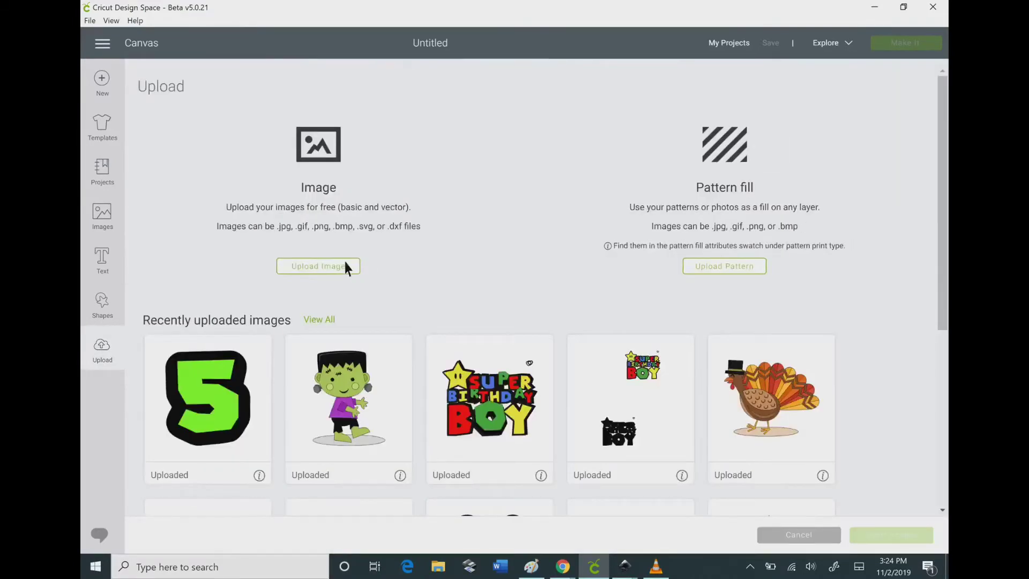
pyautogui.click(343, 266)
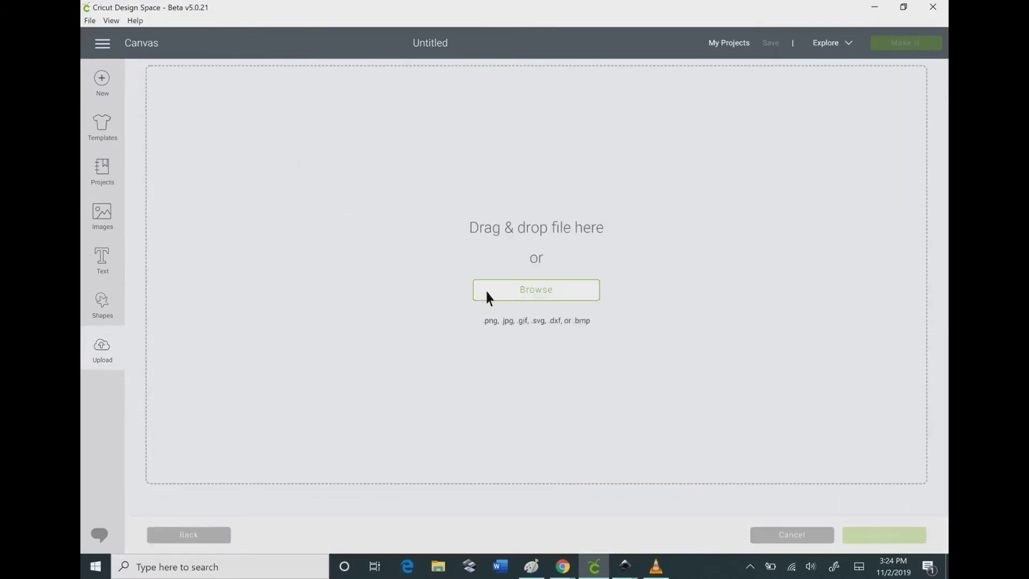
pyautogui.click(461, 213)
# Step: Upload noah2.svg and accept the 'Import anyway?' warning
pyautogui.scroll(-10, 271, 154)
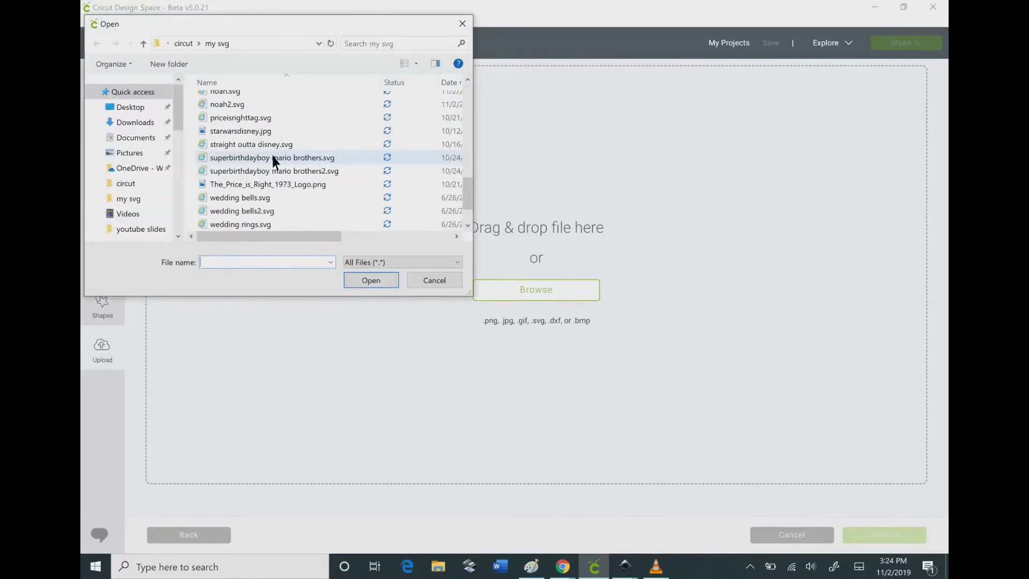
pyautogui.scroll(1, 274, 161)
pyautogui.click(242, 138)
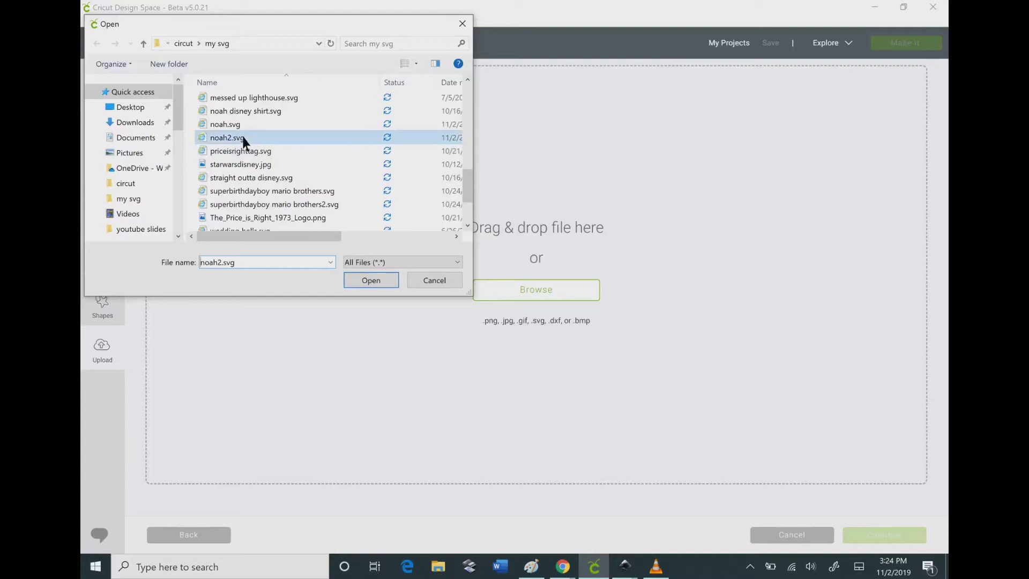
pyautogui.doubleClick(242, 138)
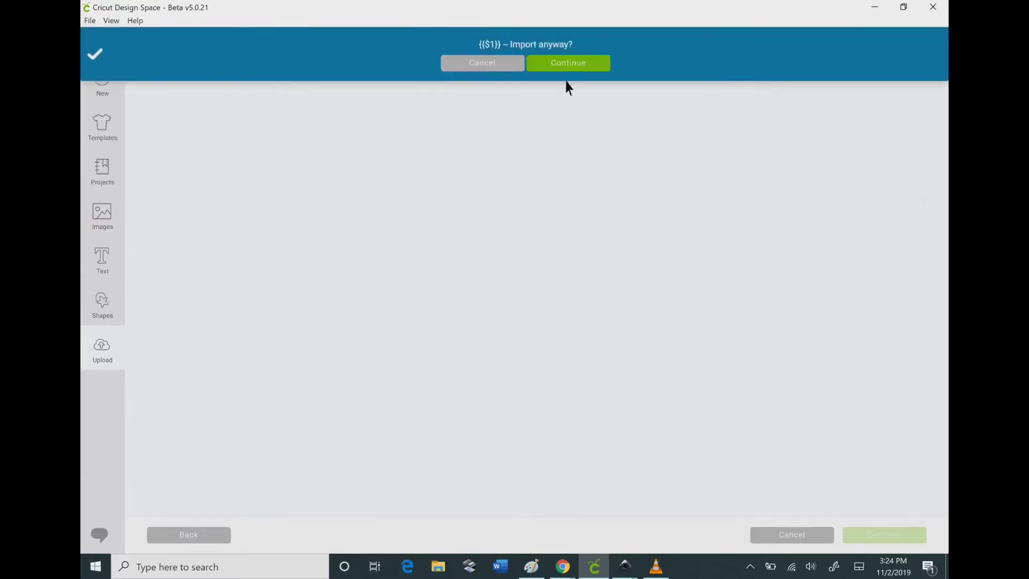
pyautogui.click(567, 62)
# Step: Tag the image 'Noah, super mario noah, super mario brothers, title, name' and save it
pyautogui.click(544, 227)
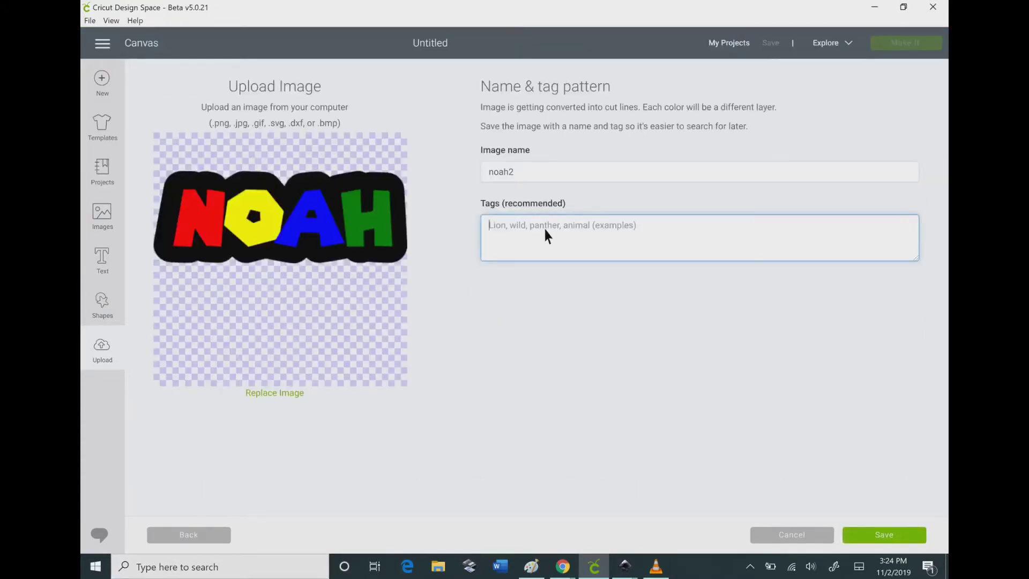
pyautogui.write('Noah, super ma')
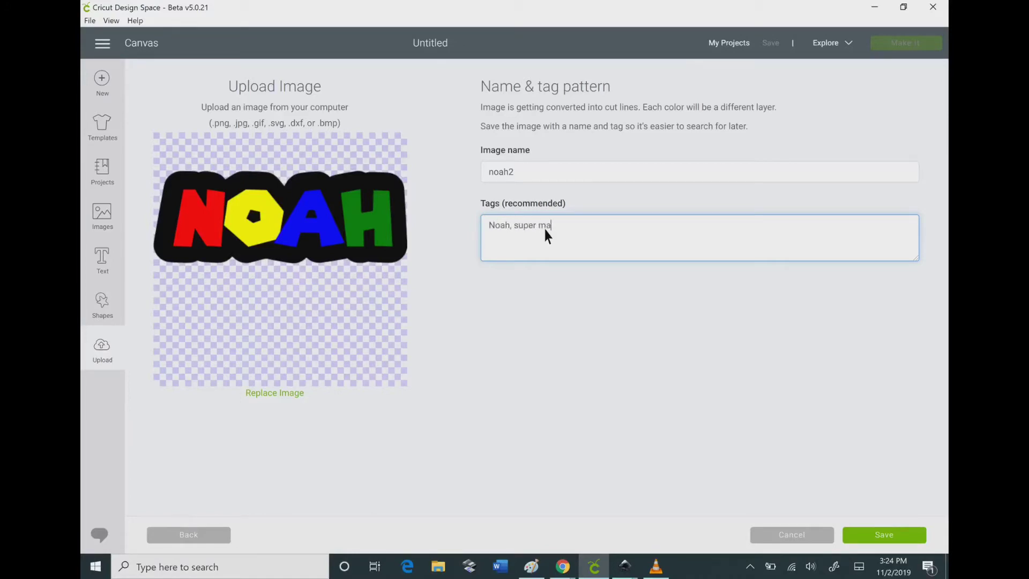
pyautogui.write('rio noah, super mario brothers, title, name')
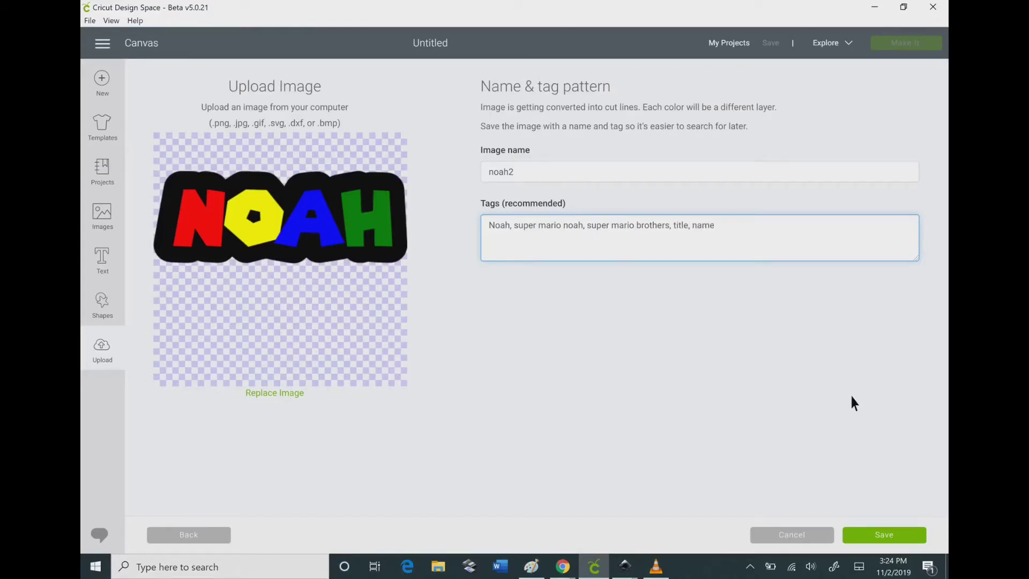
pyautogui.click(900, 535)
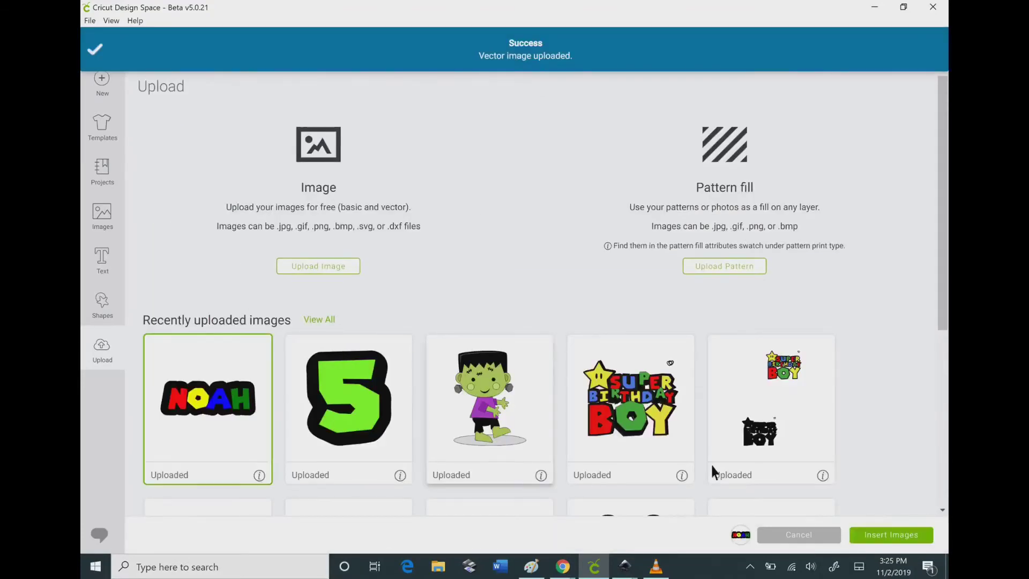
# Step: Insert the noah2 image onto the canvas at X 5 and enlarge it to 5.37 inches wide
pyautogui.click(890, 535)
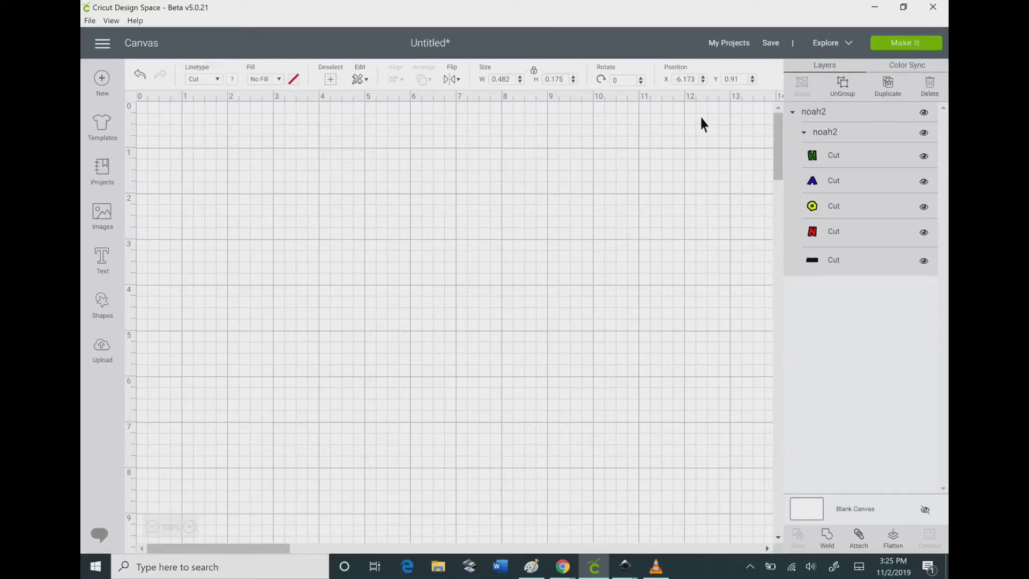
pyautogui.click(681, 80)
pyautogui.write('5')
pyautogui.press('Return')
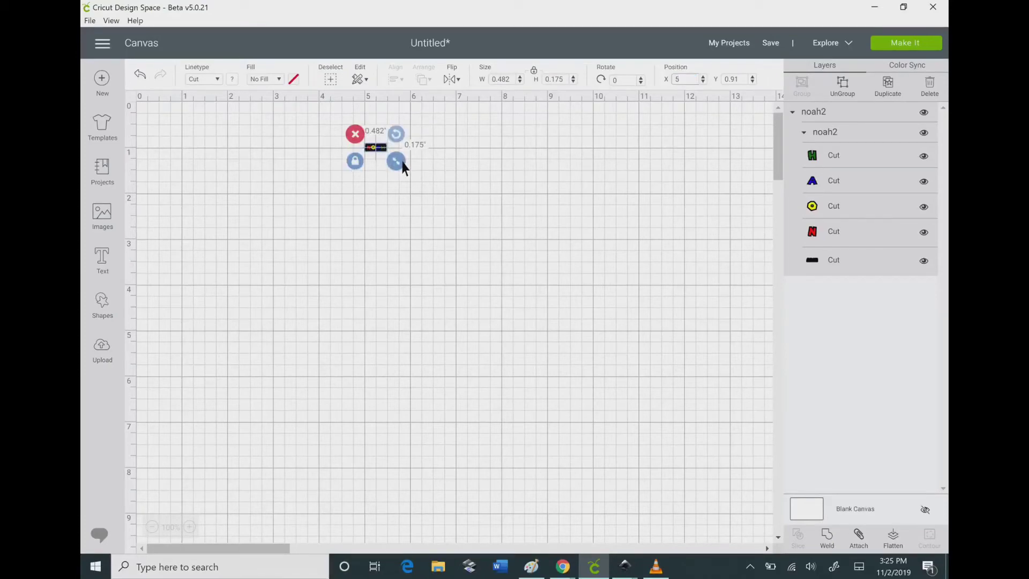
pyautogui.moveTo(401, 162); pyautogui.dragTo(622, 341)
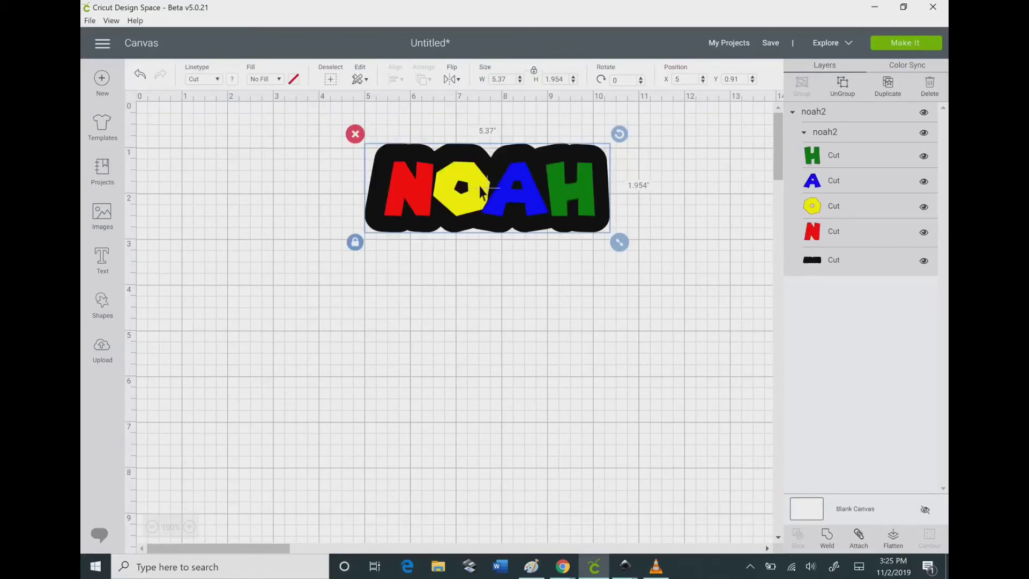
# Step: Move the NOAH image down and to the left on the canvas
pyautogui.click(459, 293)
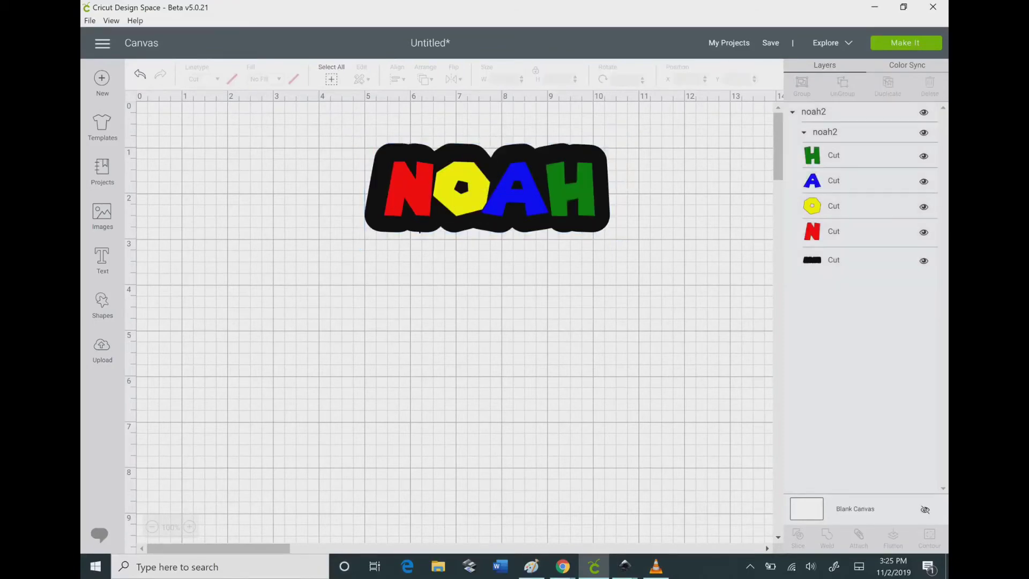
pyautogui.moveTo(464, 178); pyautogui.dragTo(427, 215)
pyautogui.click(475, 295)
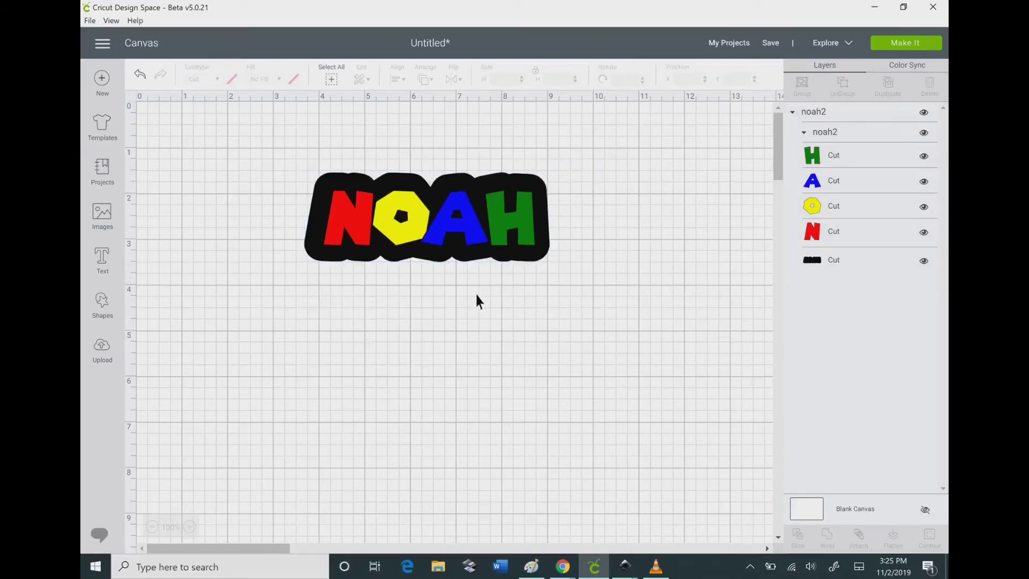
pyautogui.click(395, 217)
# Step: Ungroup the letters from the black backing, enlarge the letters, and undo their last move
pyautogui.click(845, 90)
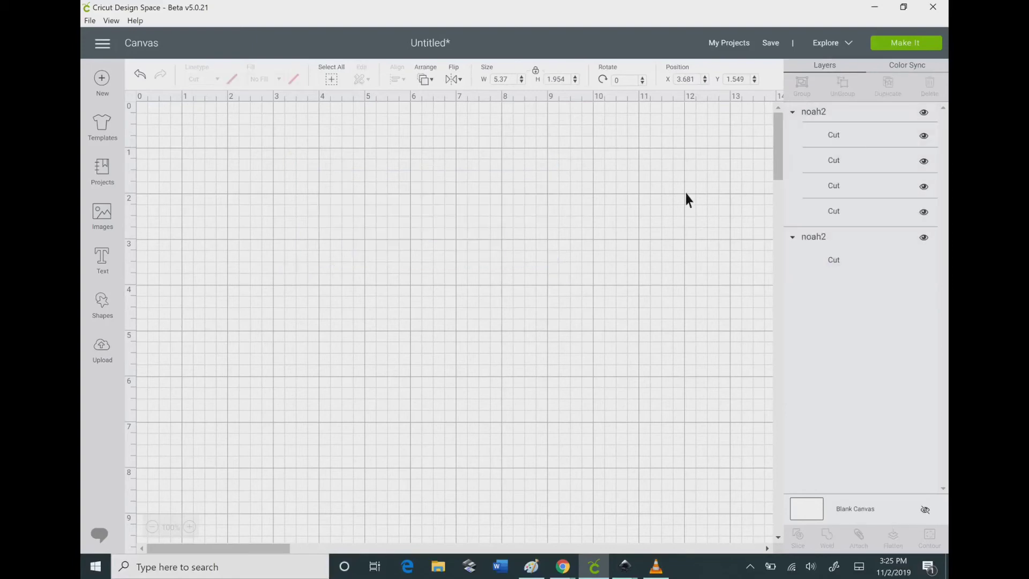
pyautogui.click(518, 233)
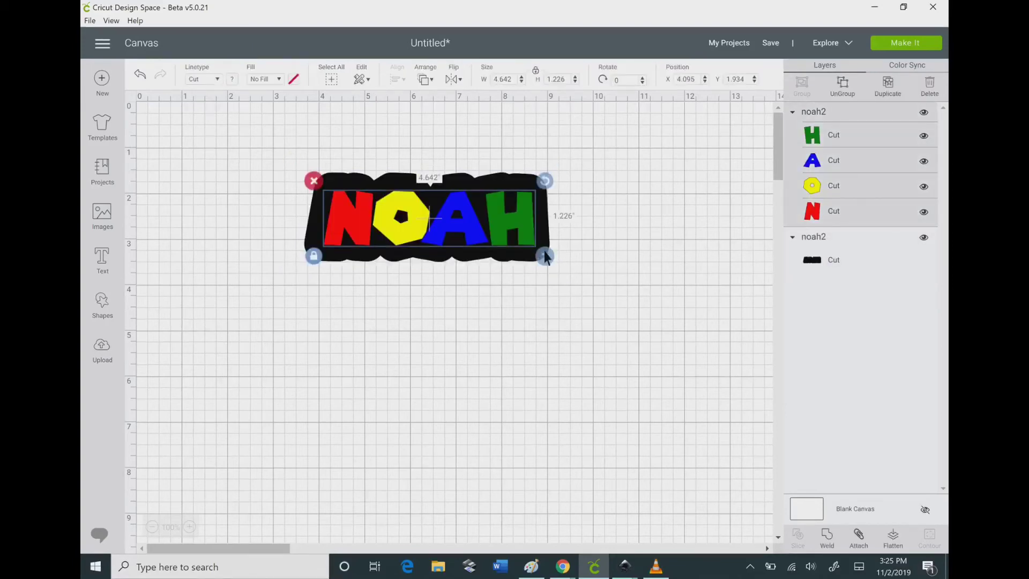
pyautogui.moveTo(557, 261); pyautogui.dragTo(568, 263)
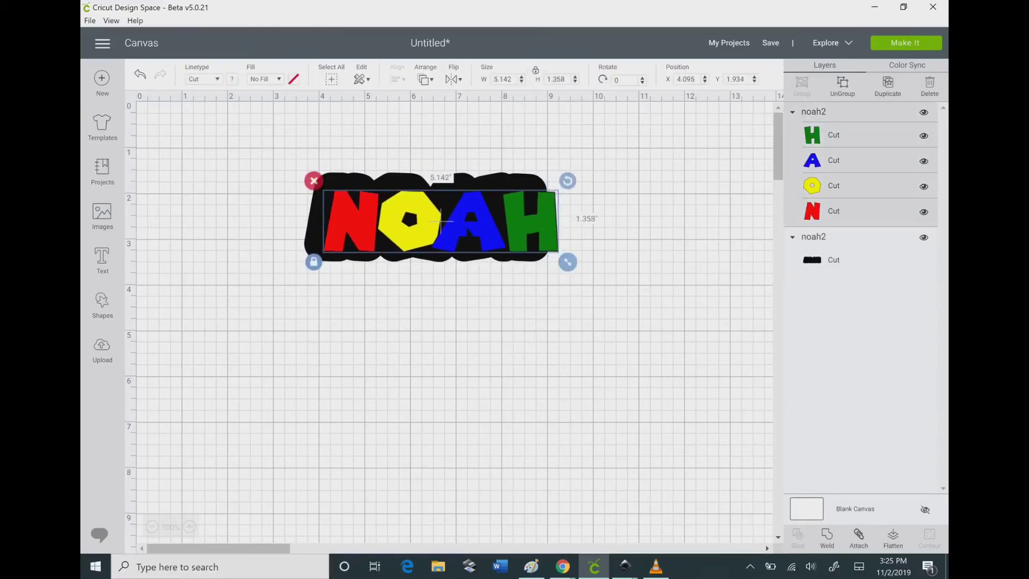
pyautogui.moveTo(440, 220); pyautogui.dragTo(423, 215)
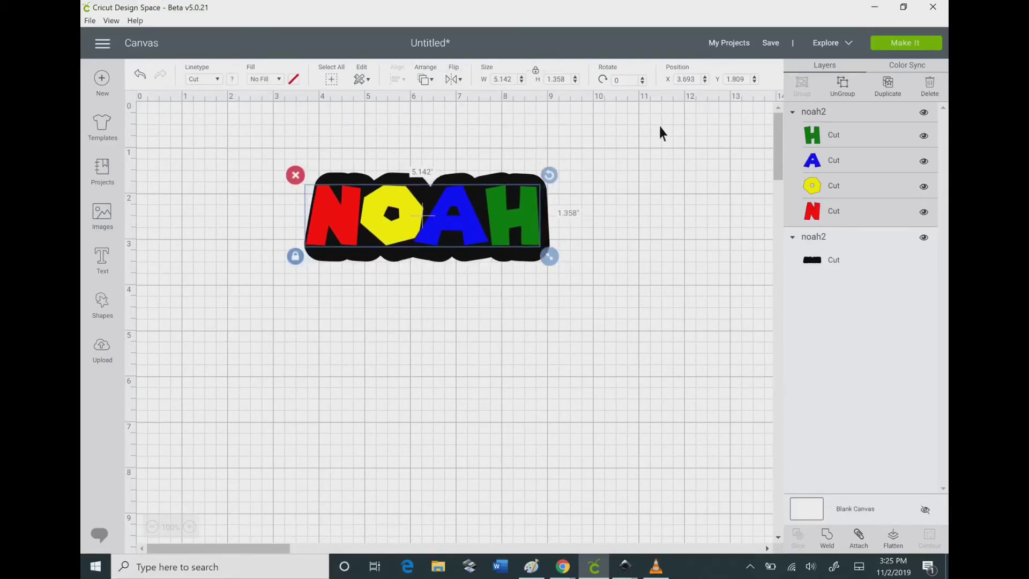
pyautogui.click(140, 75)
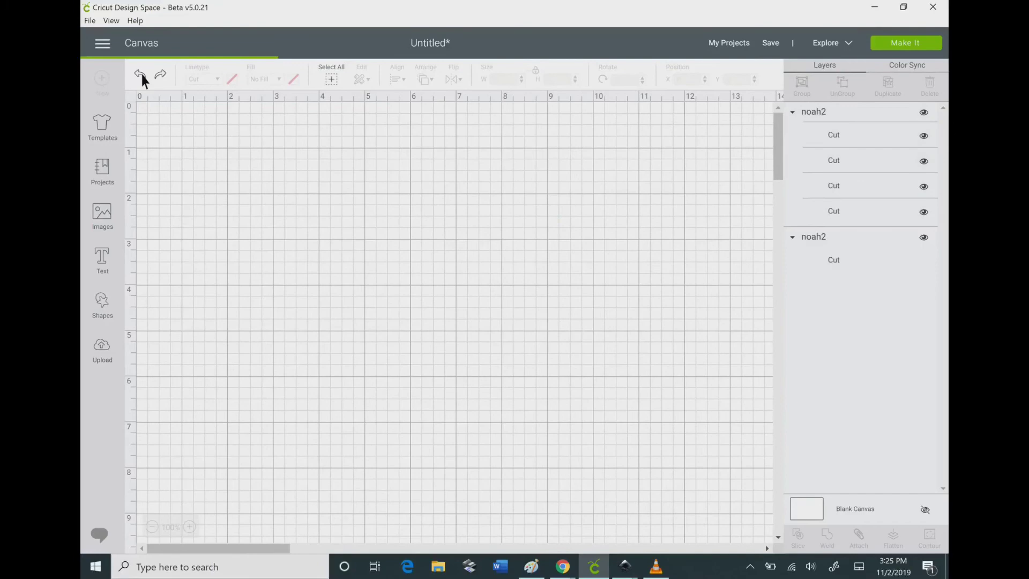
# Step: Return the letters to their original size and position by undoing the move and enlargement
pyautogui.moveTo(419, 209); pyautogui.dragTo(406, 205)
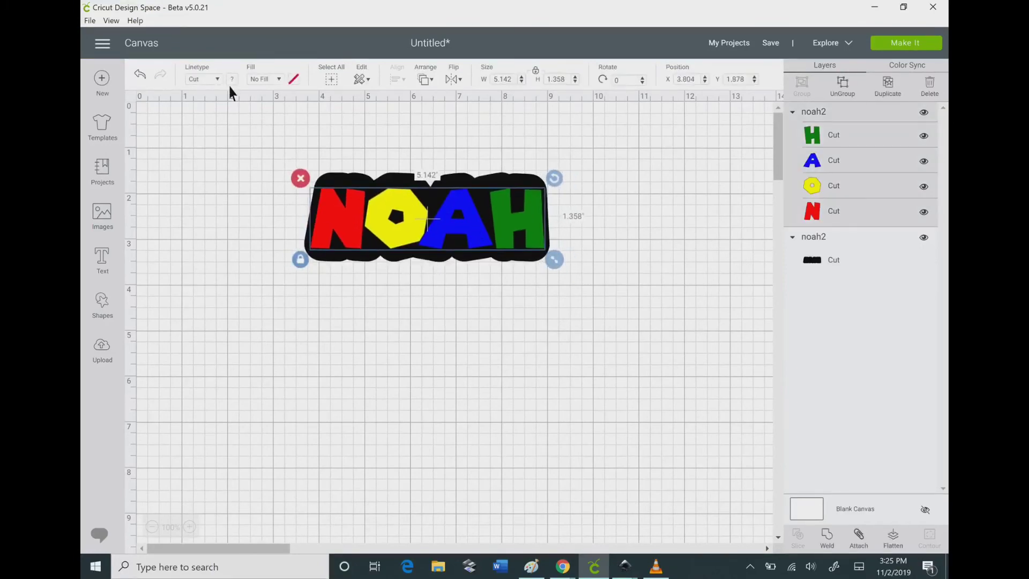
pyautogui.click(150, 74)
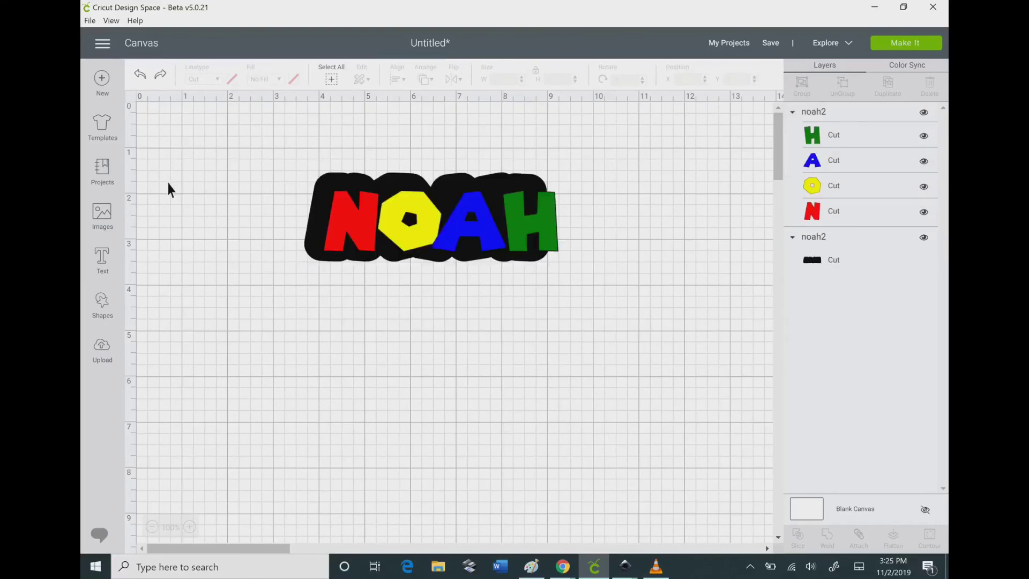
pyautogui.click(146, 69)
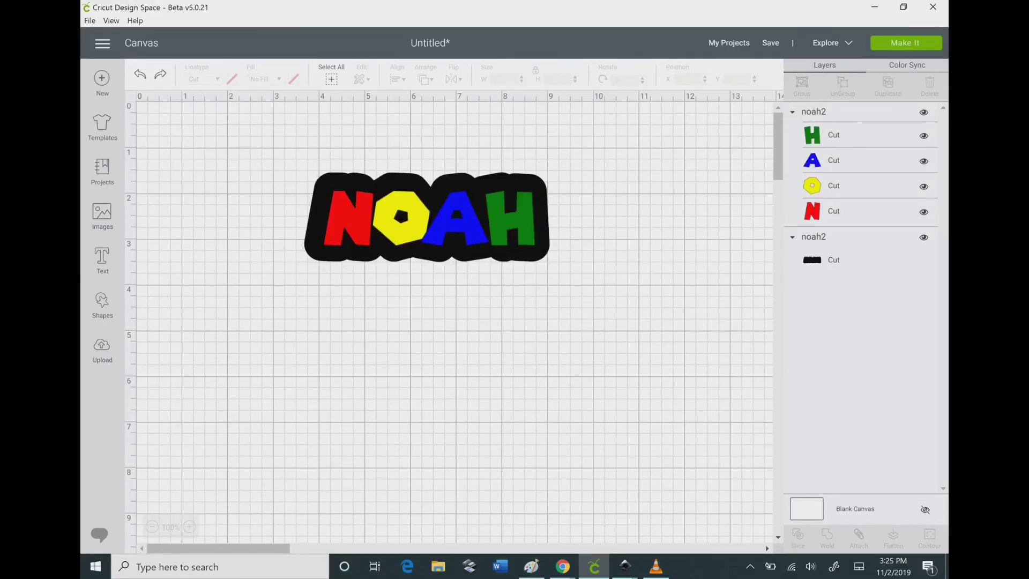
# Step: Shrink the black backing to about 4.912 × 1.788 inches and position it behind the letters
pyautogui.click(427, 213)
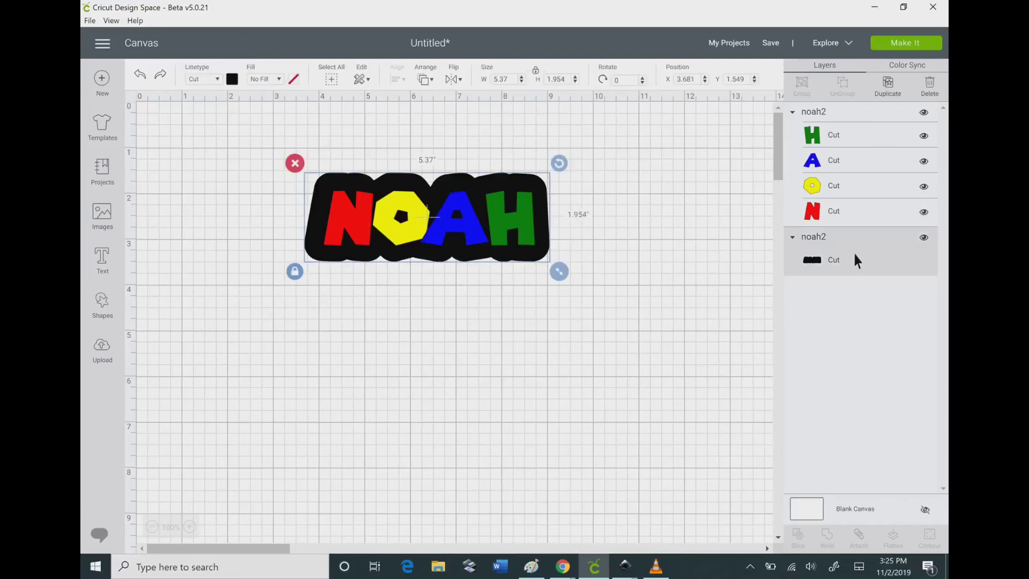
pyautogui.moveTo(569, 271); pyautogui.dragTo(555, 256)
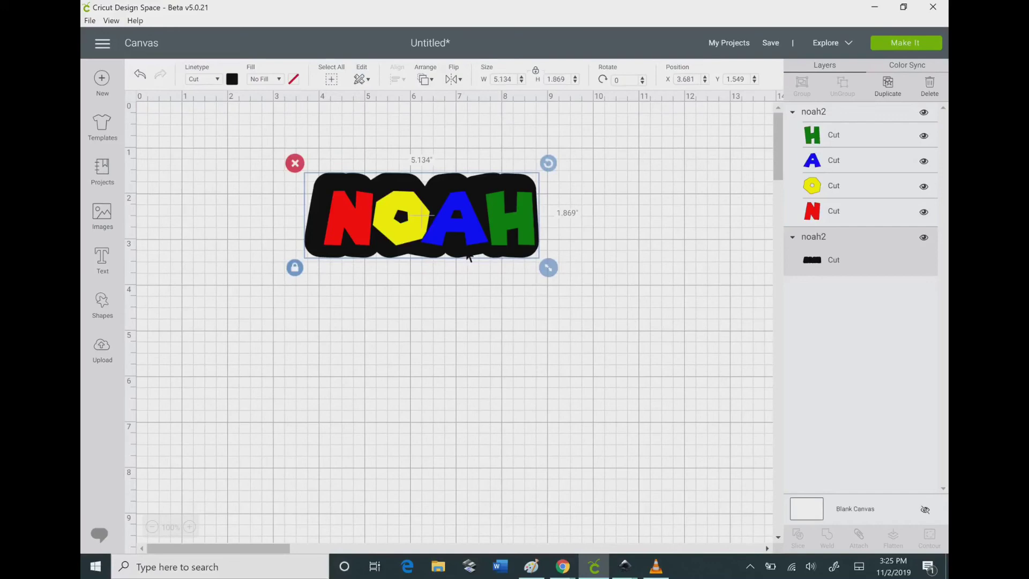
pyautogui.moveTo(471, 259); pyautogui.dragTo(477, 258)
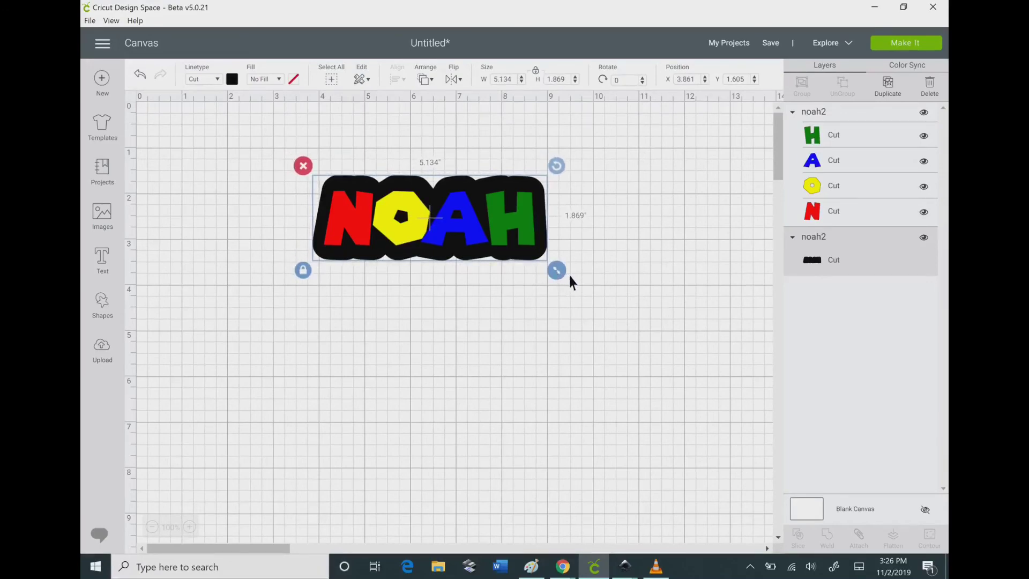
pyautogui.moveTo(557, 272); pyautogui.dragTo(547, 266)
pyautogui.click(547, 265)
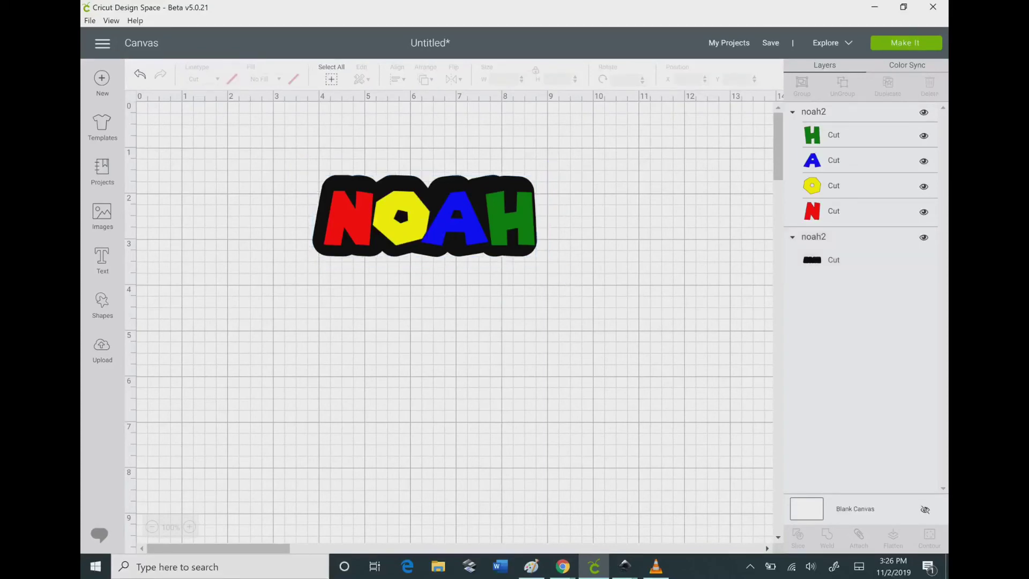
pyautogui.moveTo(369, 259); pyautogui.dragTo(377, 261)
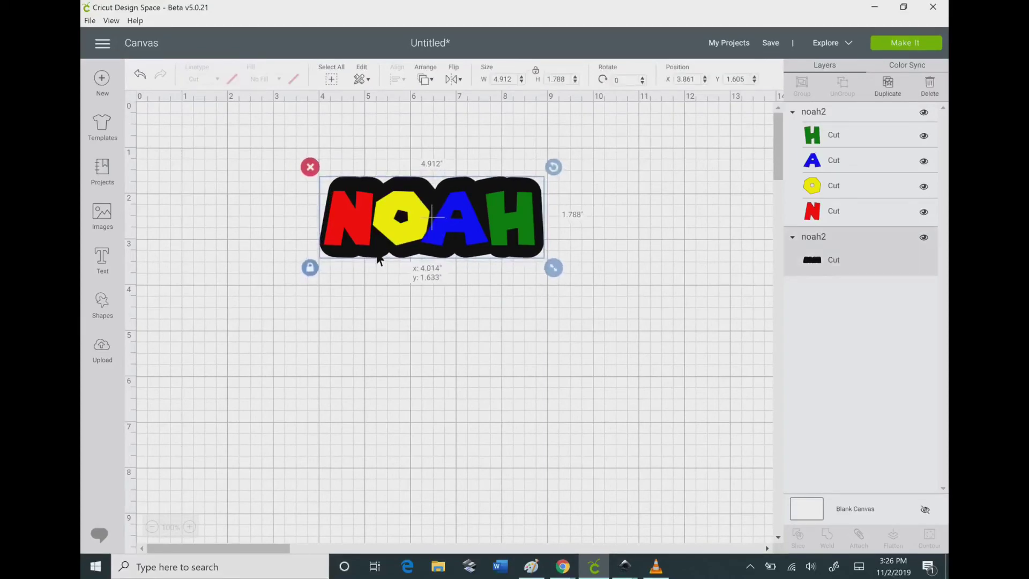